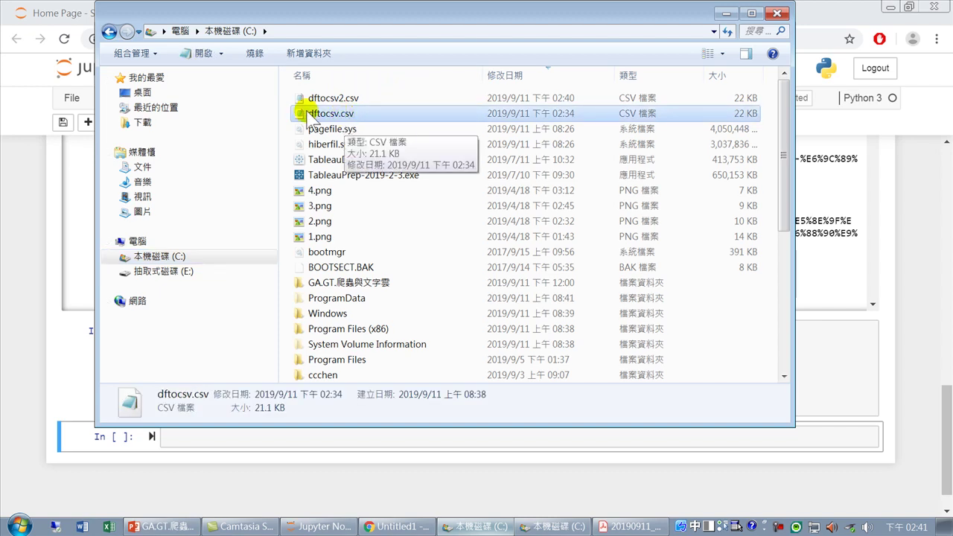
Open dftocsv.csv from drive C: in Notepad (記事本) and enlarge its window to full screen
click(335, 99)
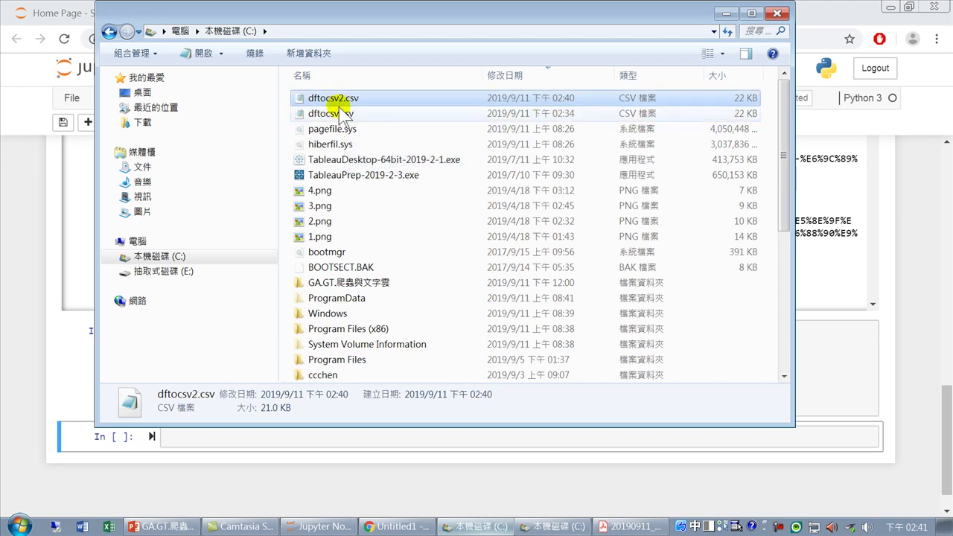
click(343, 115)
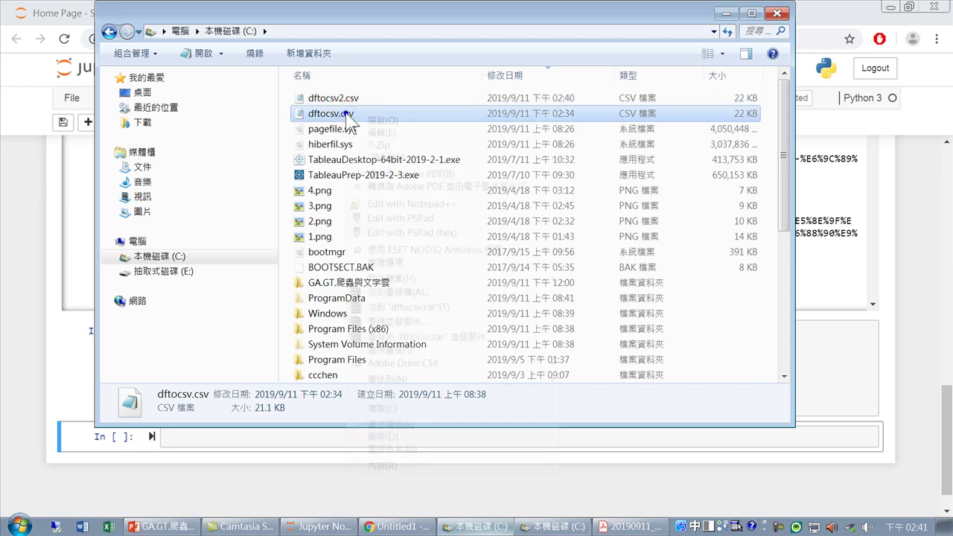
right_click(348, 116)
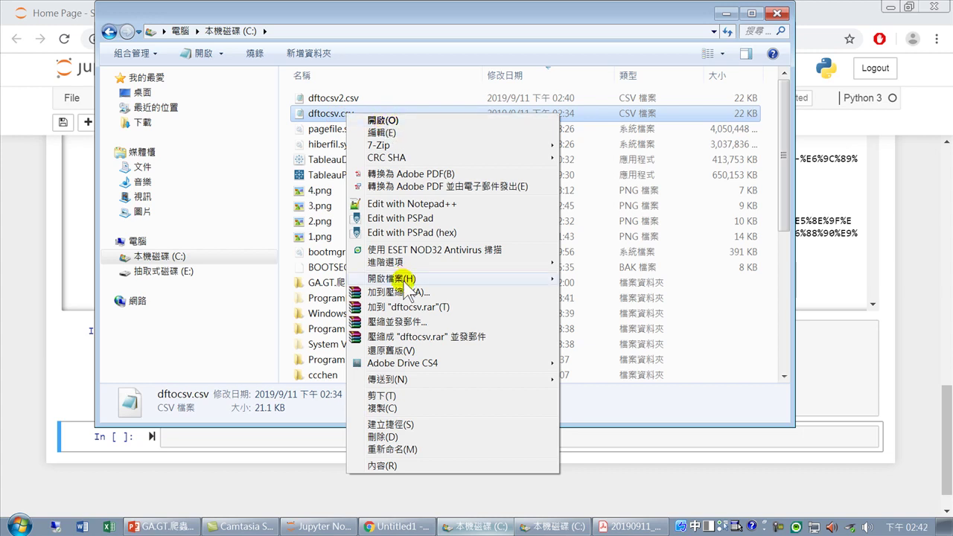
mouse_move(408, 278)
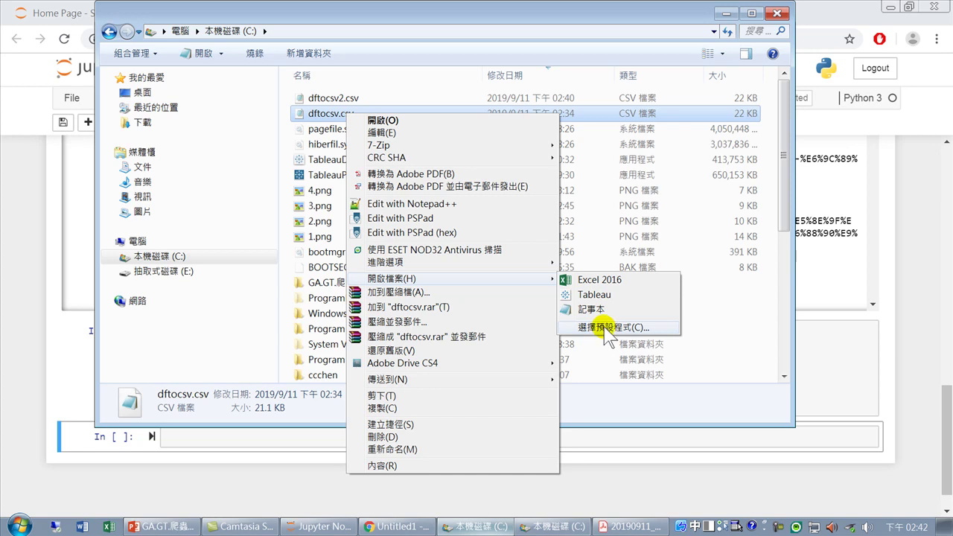
click(596, 310)
click(453, 30)
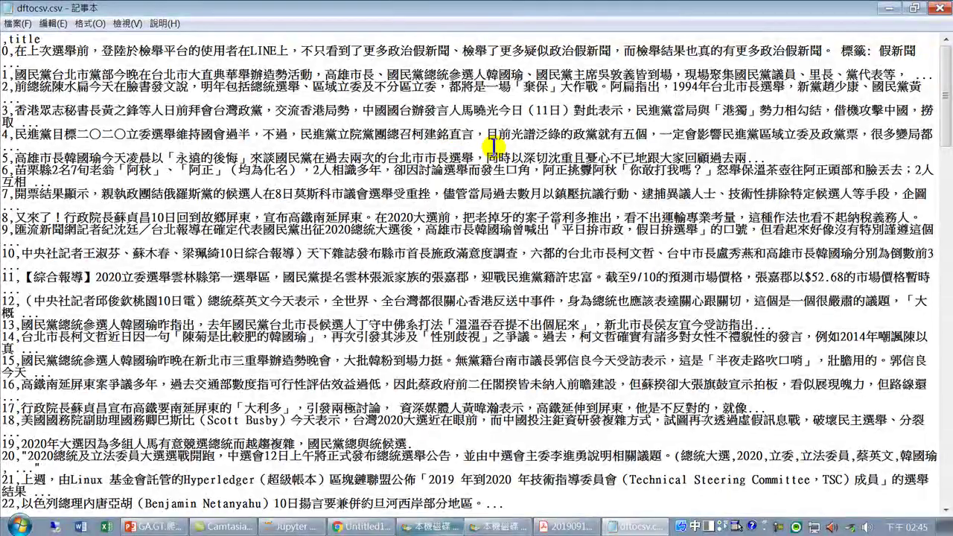
Copy the entire text of dftocsv.csv, then minimize the Notepad and file explorer windows
key(ctrl+a)
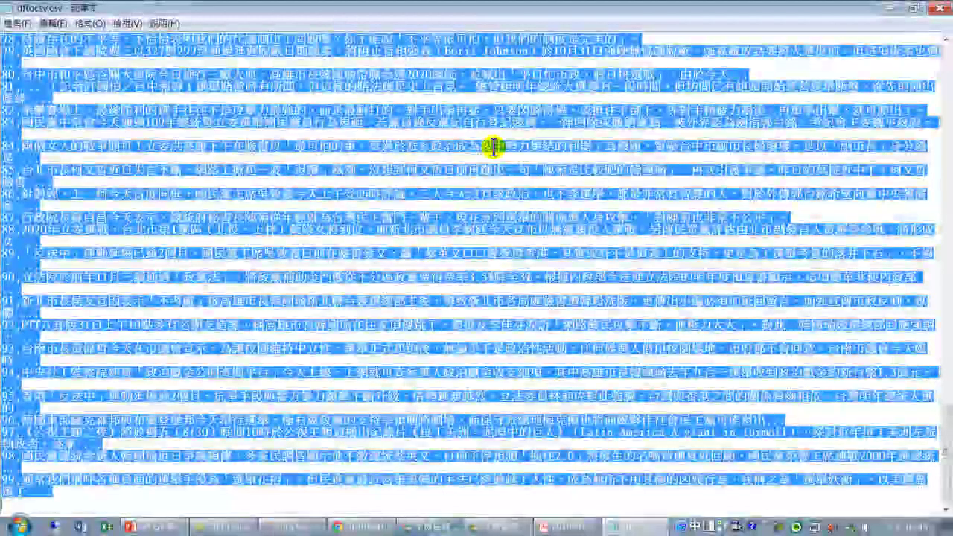
click(52, 23)
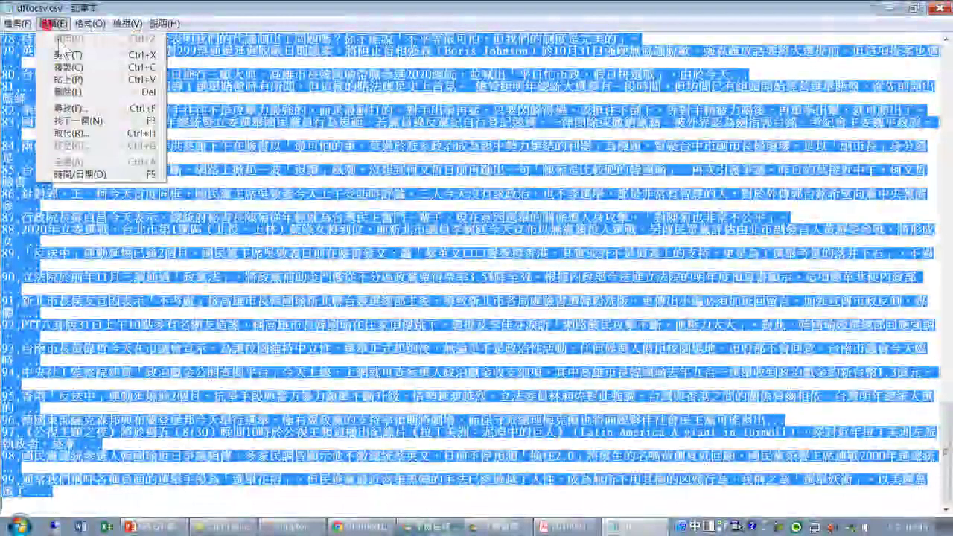
click(69, 67)
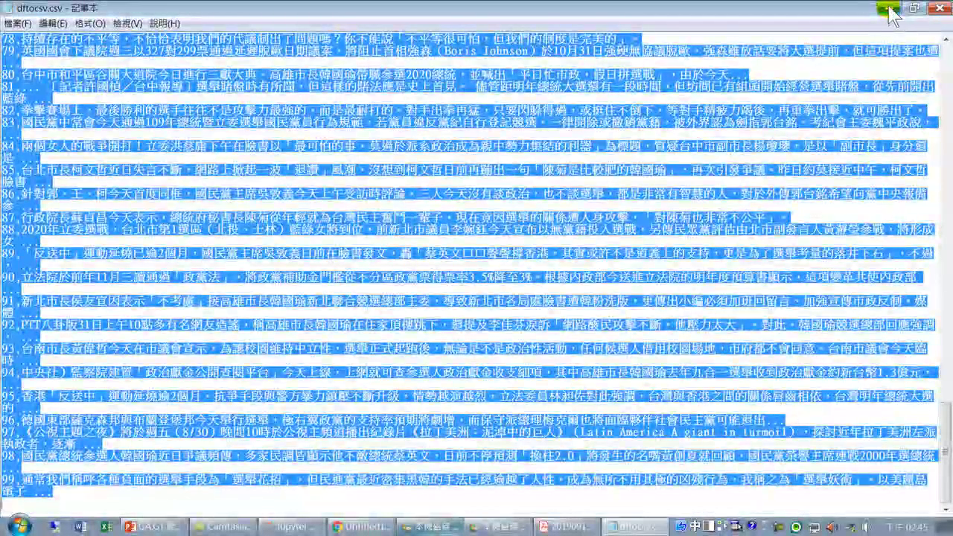
click(890, 11)
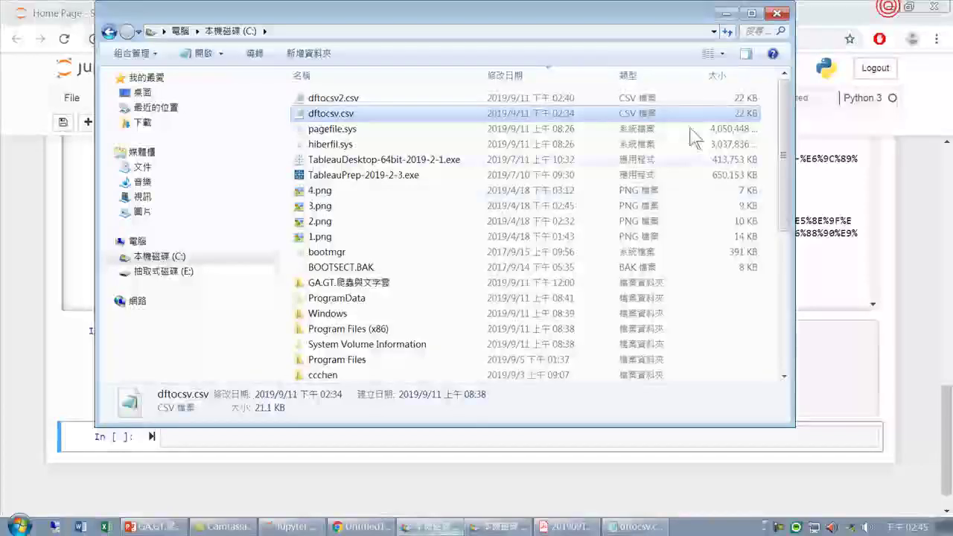
click(725, 13)
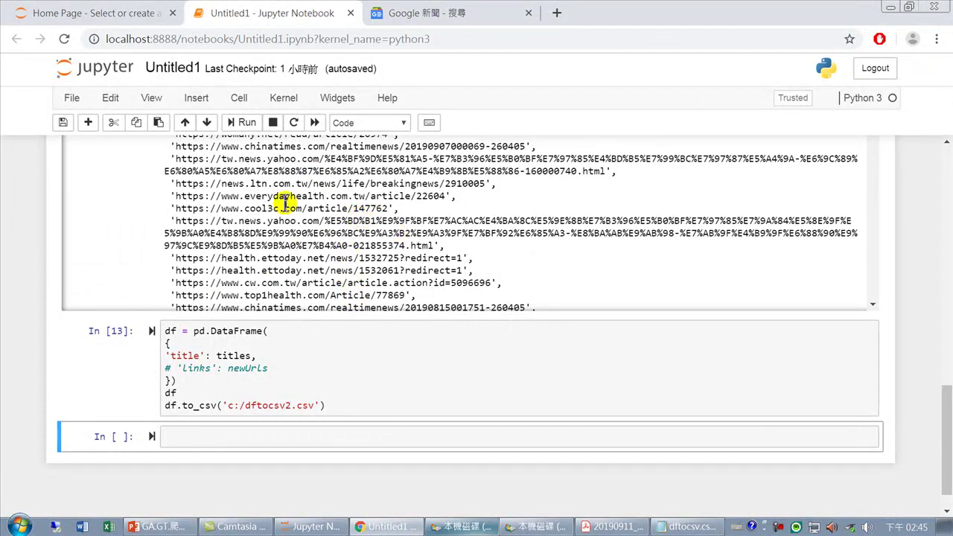
click(75, 101)
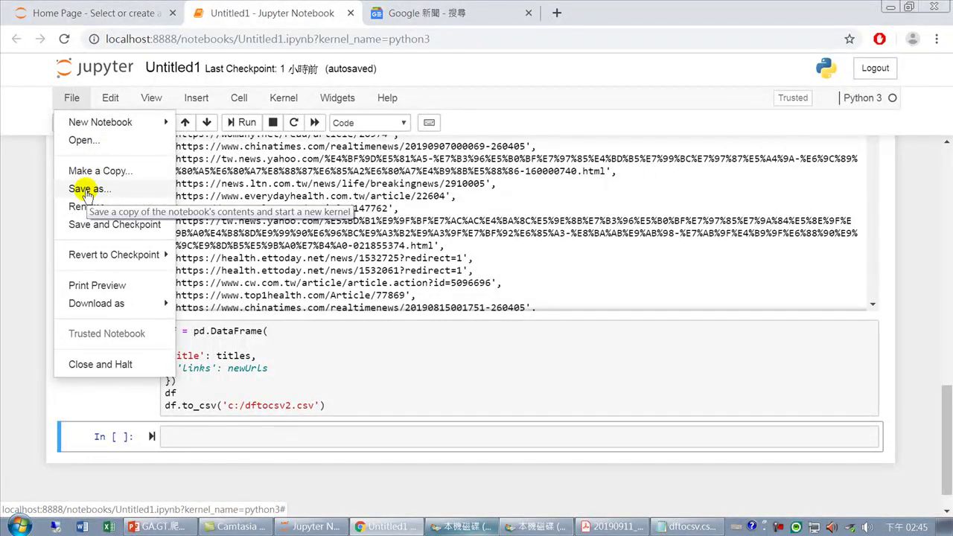
click(32, 207)
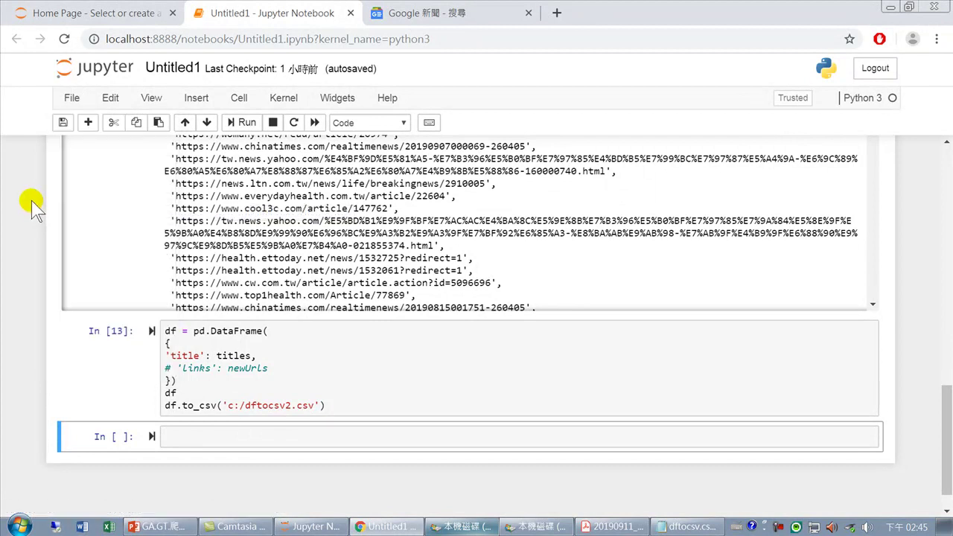
click(74, 101)
mouse_move(97, 307)
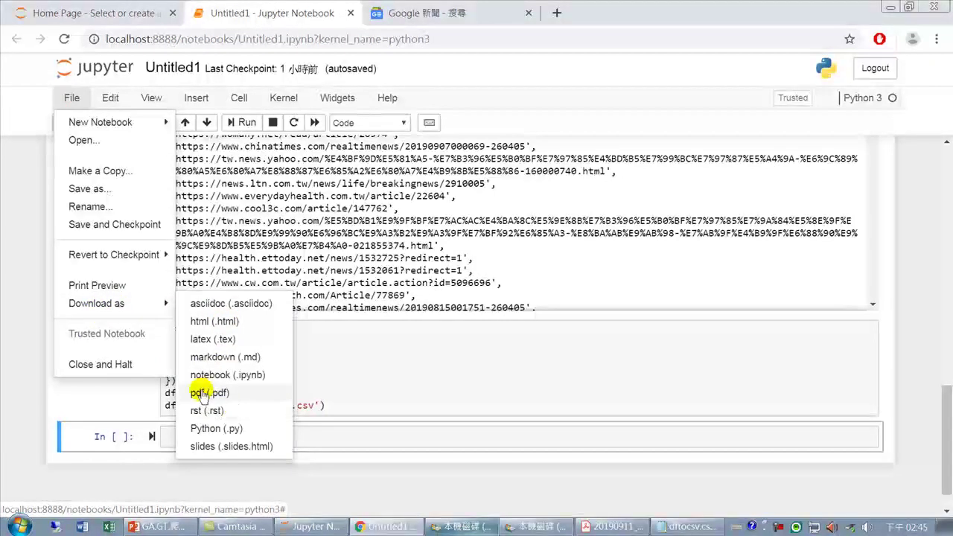
click(916, 208)
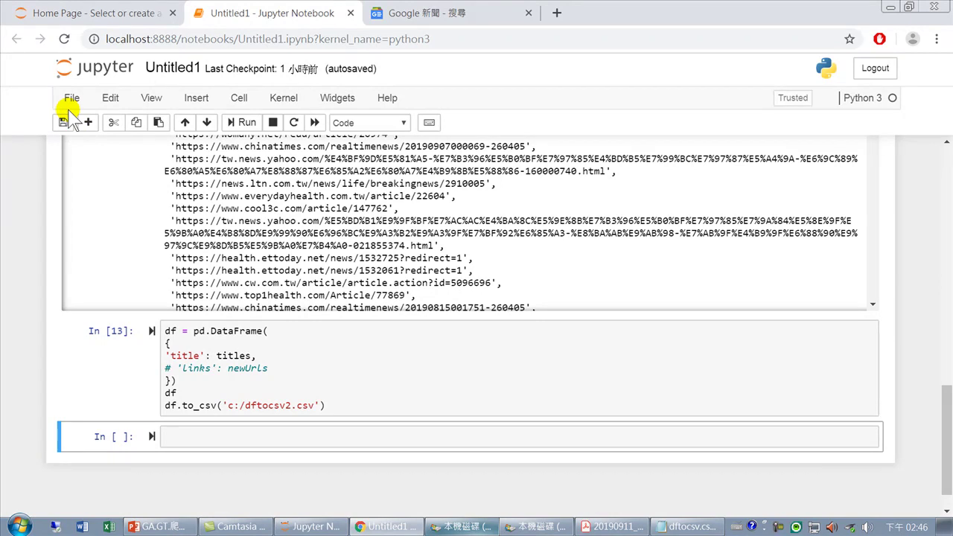
Close the Untitled1 notebook, the Jupyter home page, the Jupyter Notebook server console and the Google News page
click(350, 13)
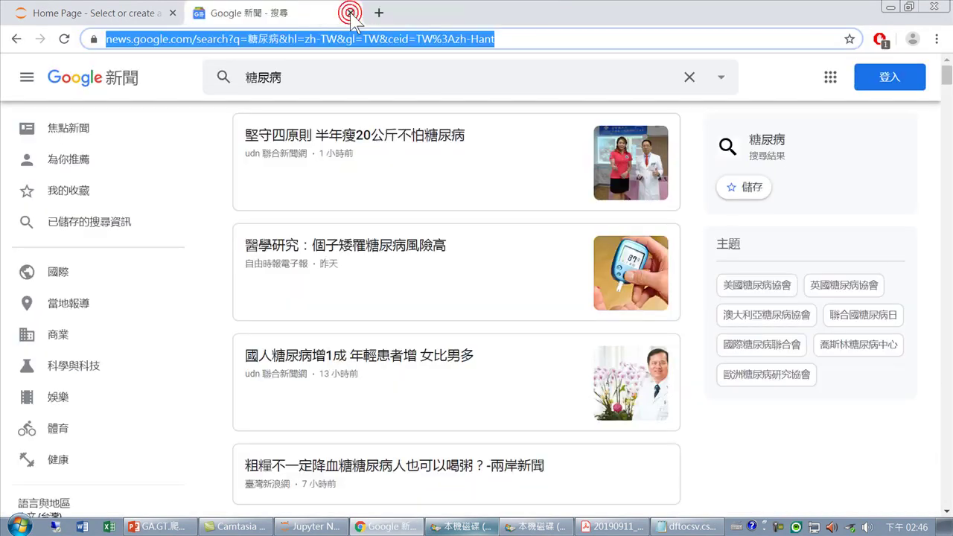
click(100, 14)
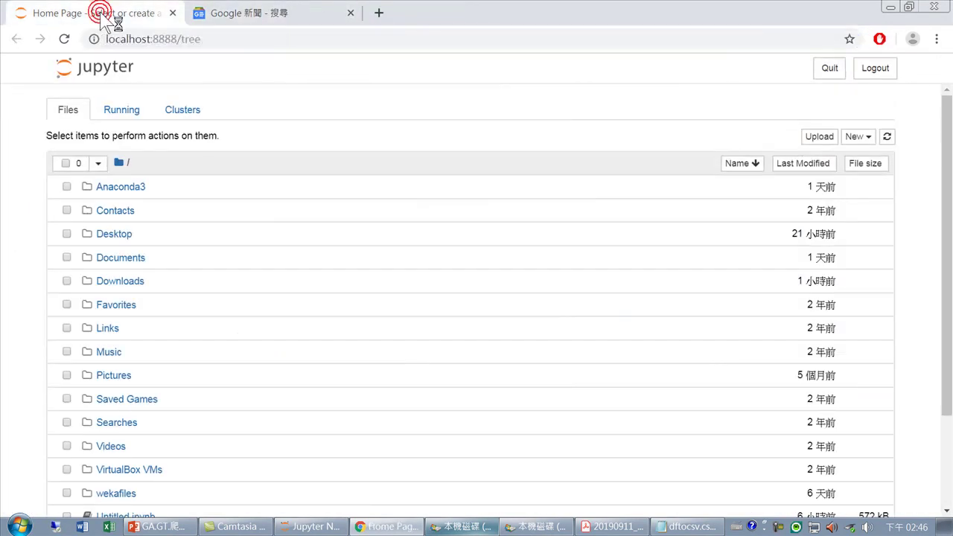
click(172, 12)
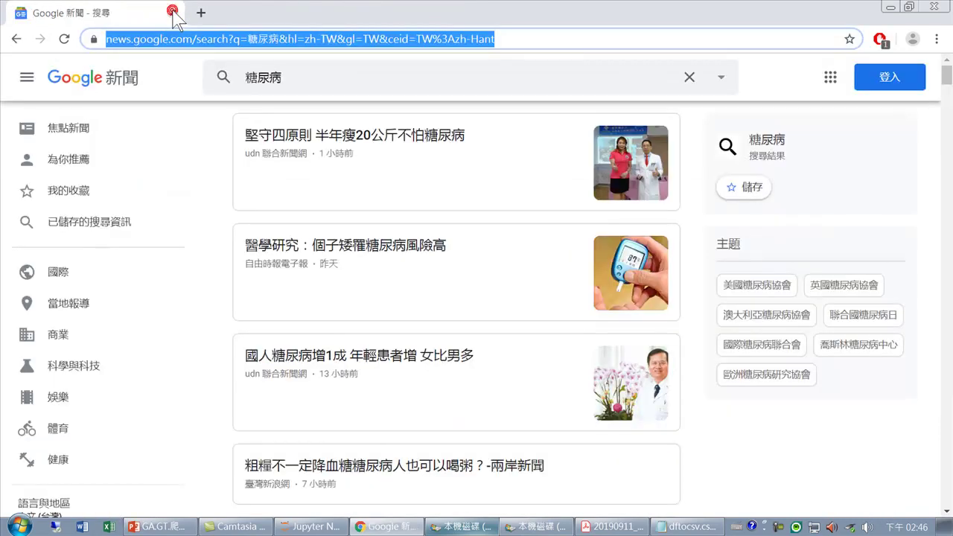
click(317, 527)
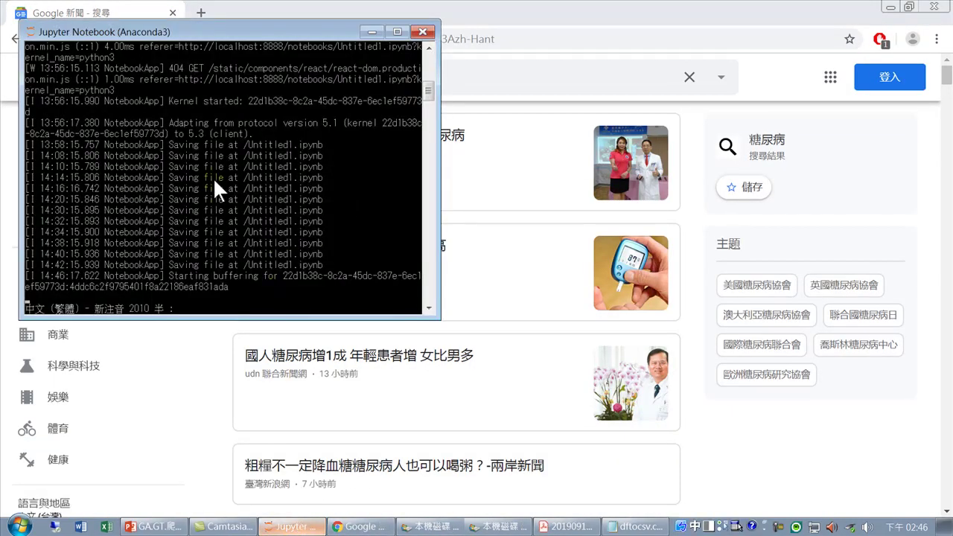
click(422, 31)
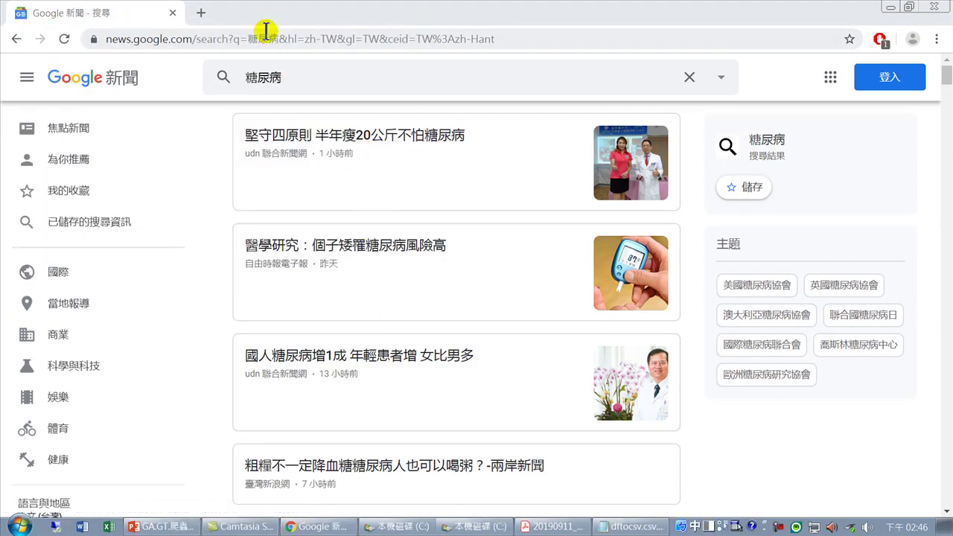
click(173, 13)
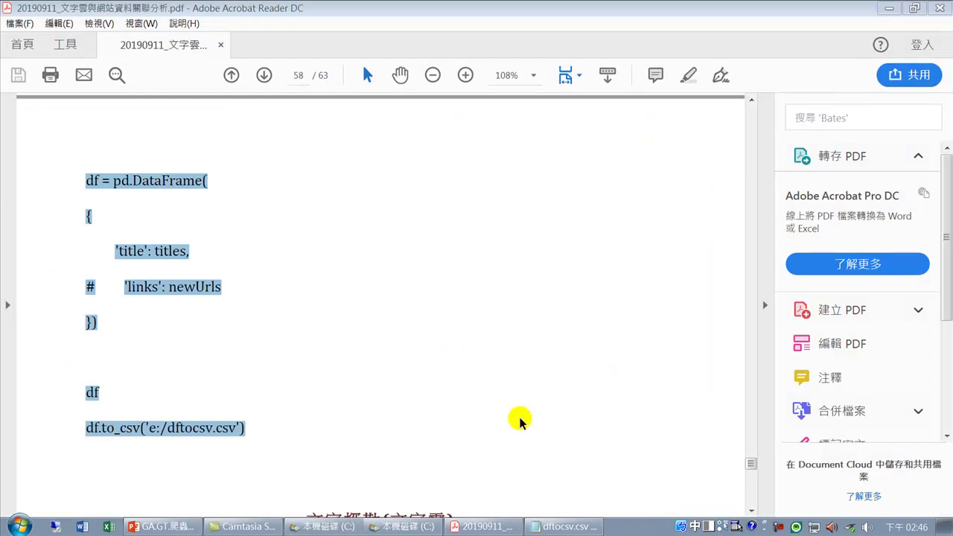
Minimize the PDF reader and open a new Google Chrome window from the desktop
click(891, 8)
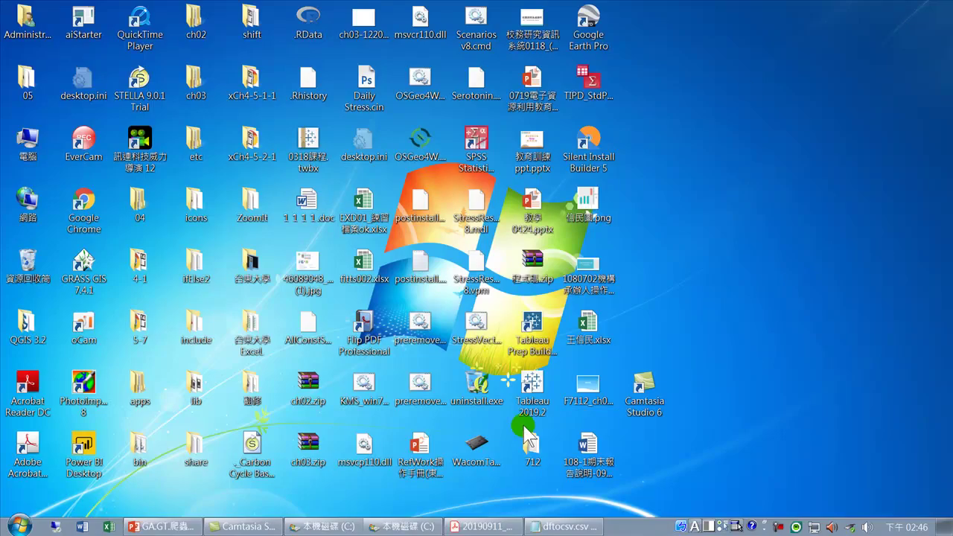
double_click(91, 199)
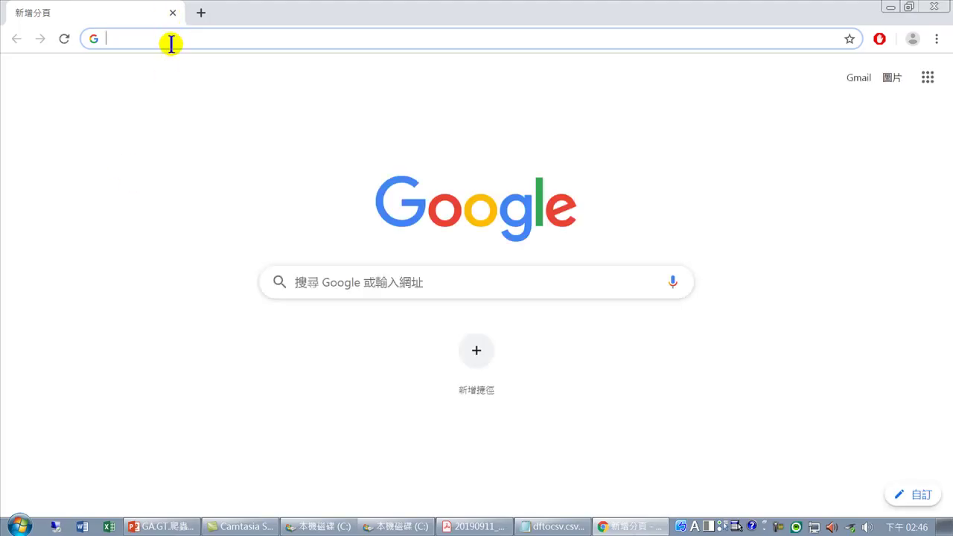
click(172, 41)
text(l)
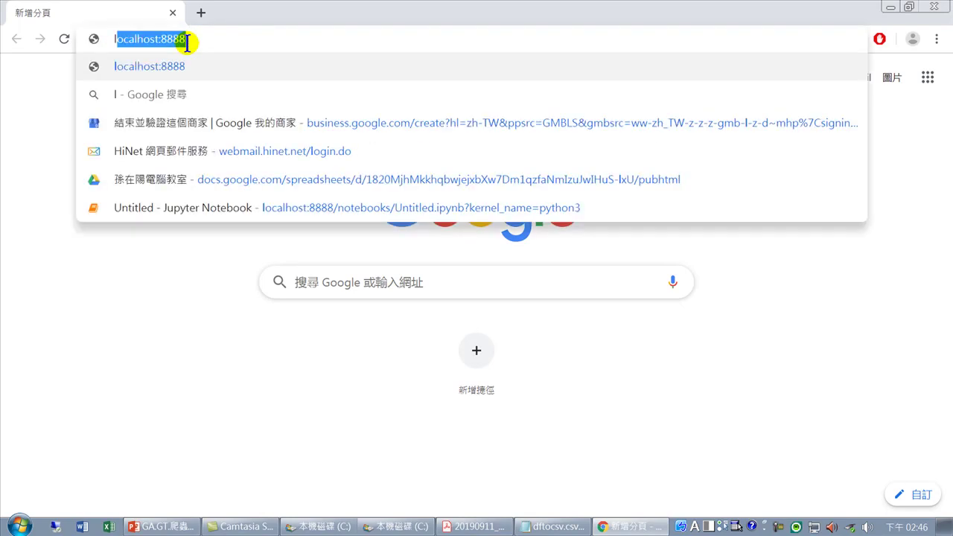
key(BackSpace)
key(BackSpace)
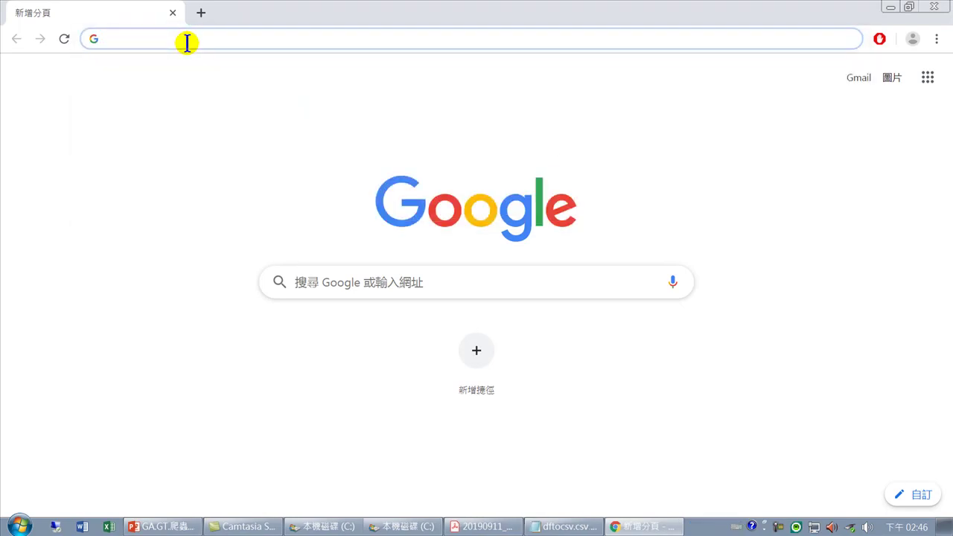
Search the web for 中文斷詞 with Chinese input and open the 線上展示 page of the 中文斷詞系統 site
key(ctrl+space)
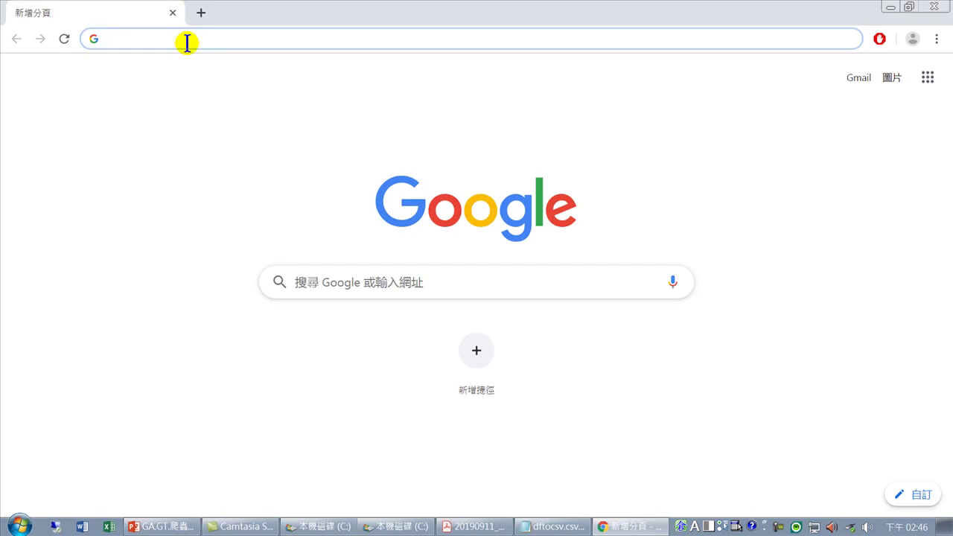
text(中文)
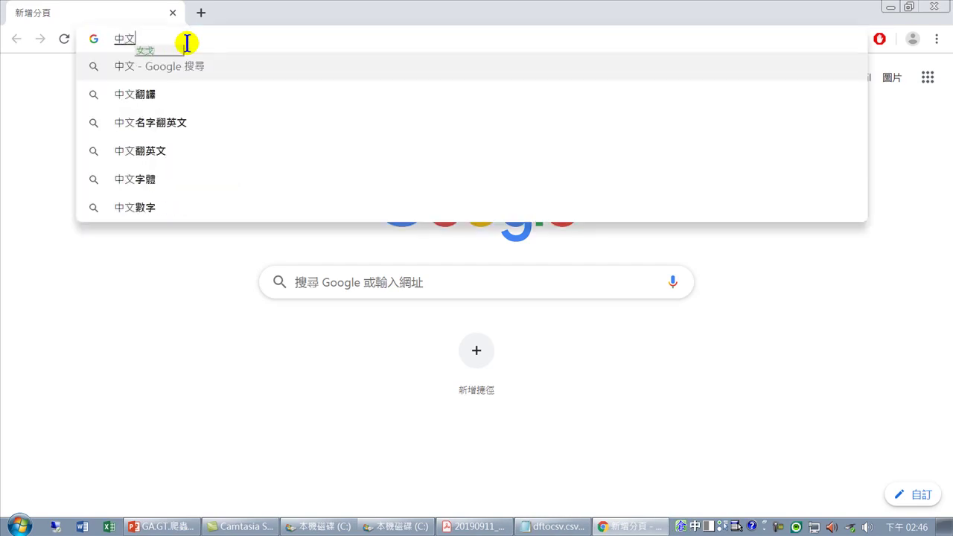
text(斷詞)
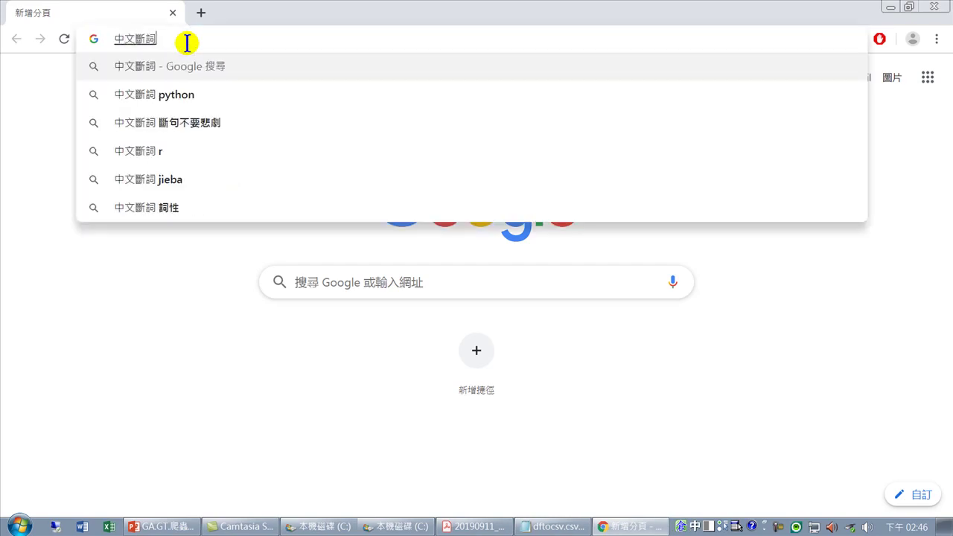
key(Return)
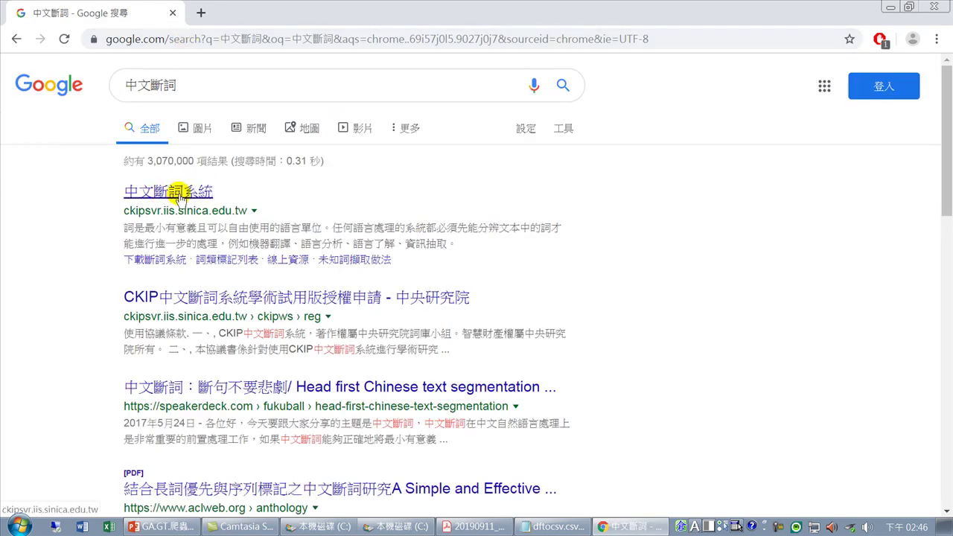
click(128, 190)
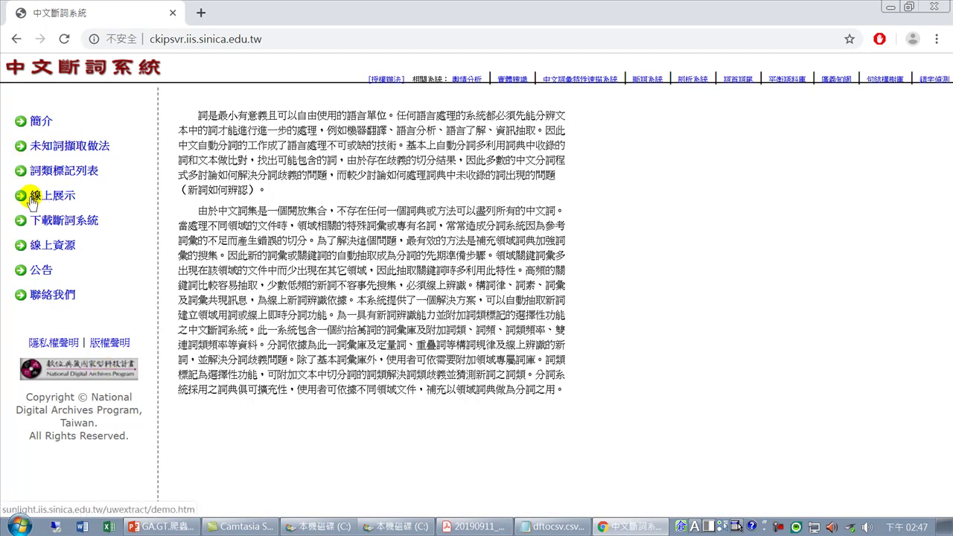
click(61, 203)
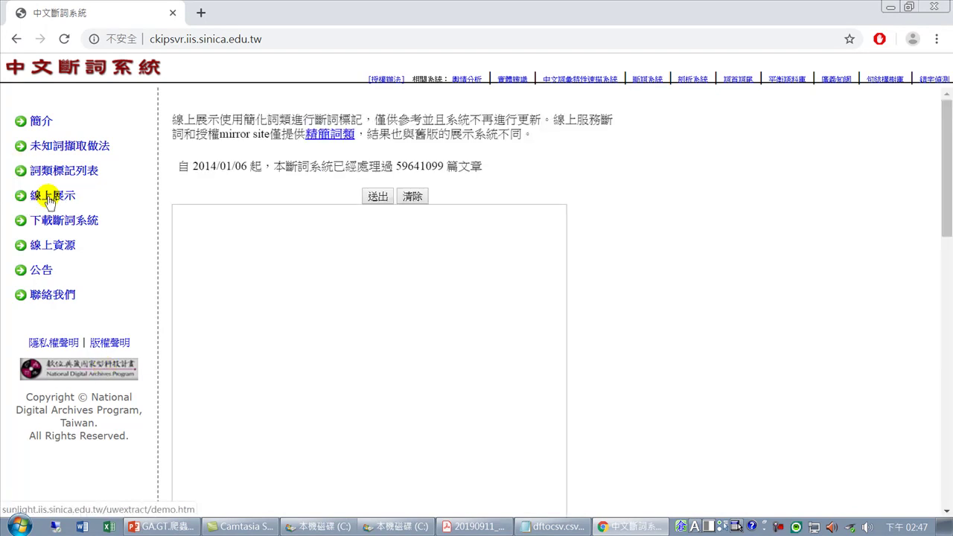
Paste the copied dftocsv.csv text into the online demo's text box and submit it for word segmentation
click(206, 221)
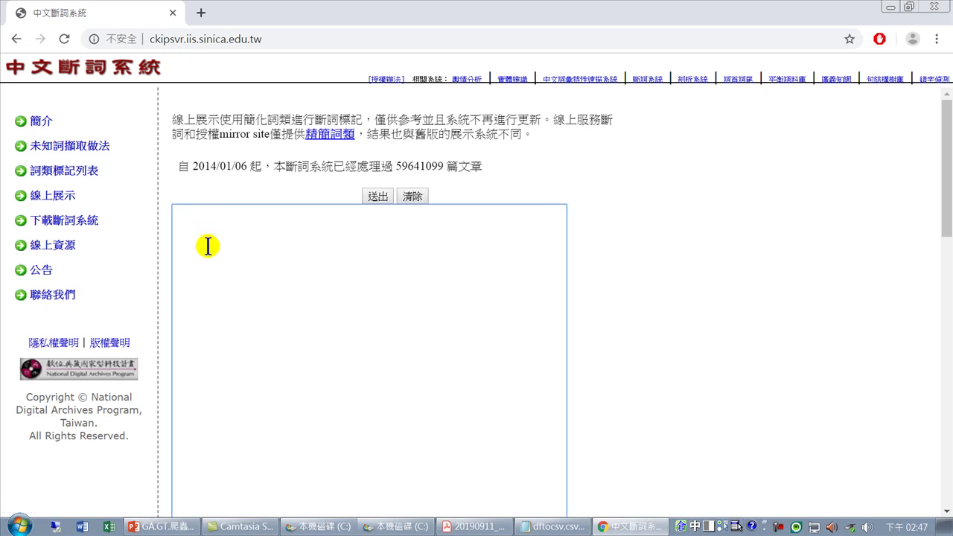
right_click(206, 244)
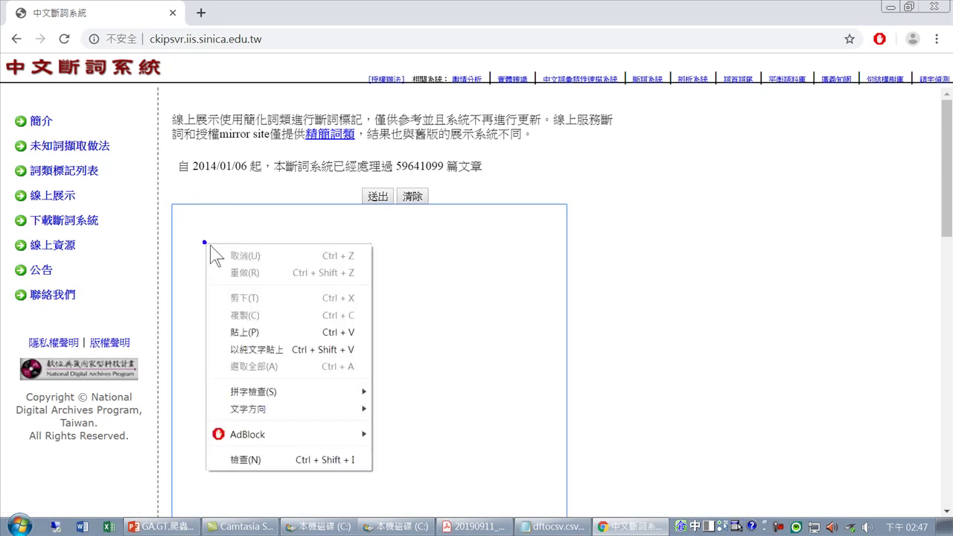
click(244, 333)
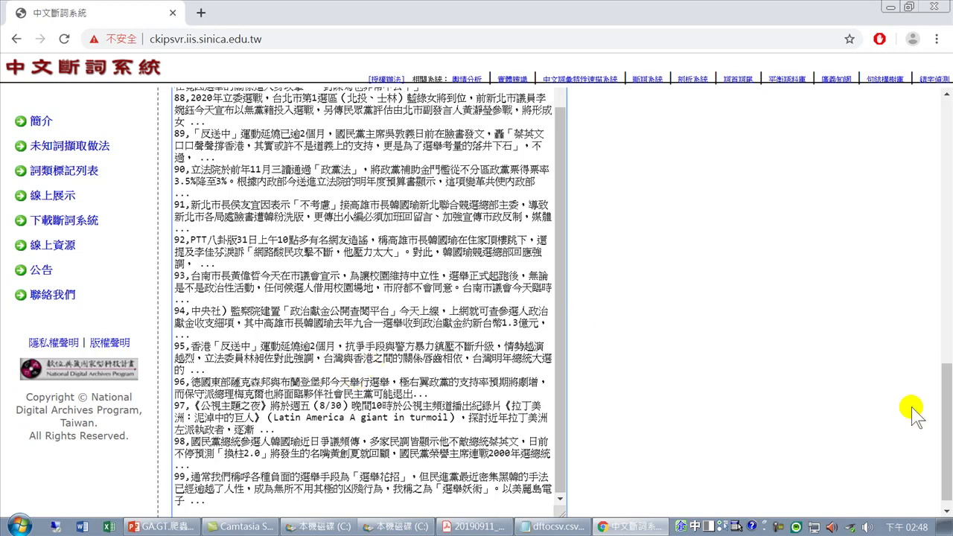
drag(945, 383, 947, 128)
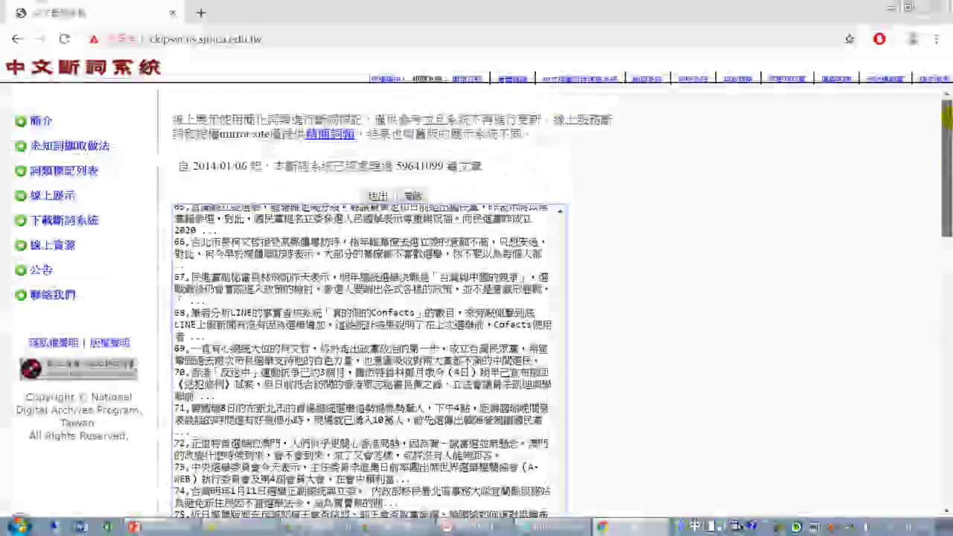
click(380, 195)
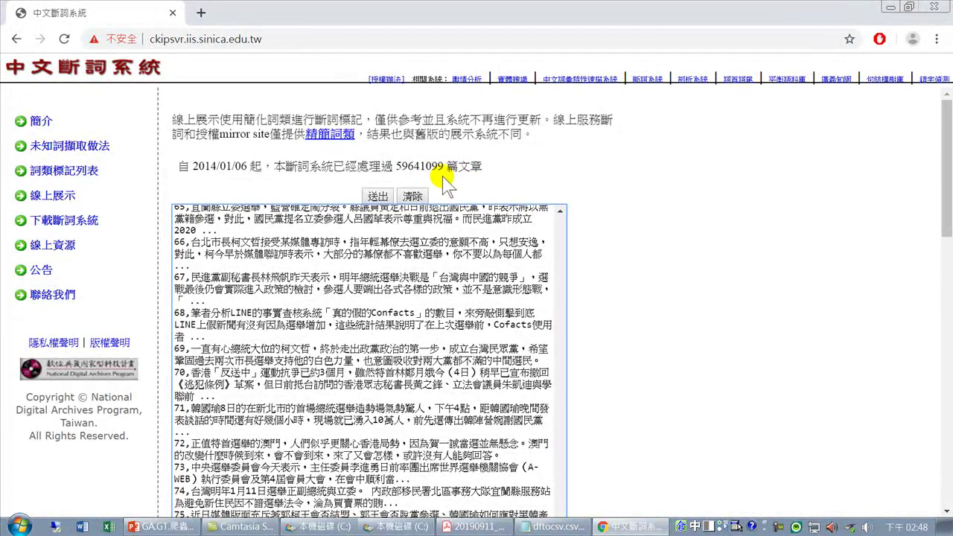
Submit the text for segmentation, open 包含未知詞的斷詞標記結果 and copy the entire tagged result
click(379, 198)
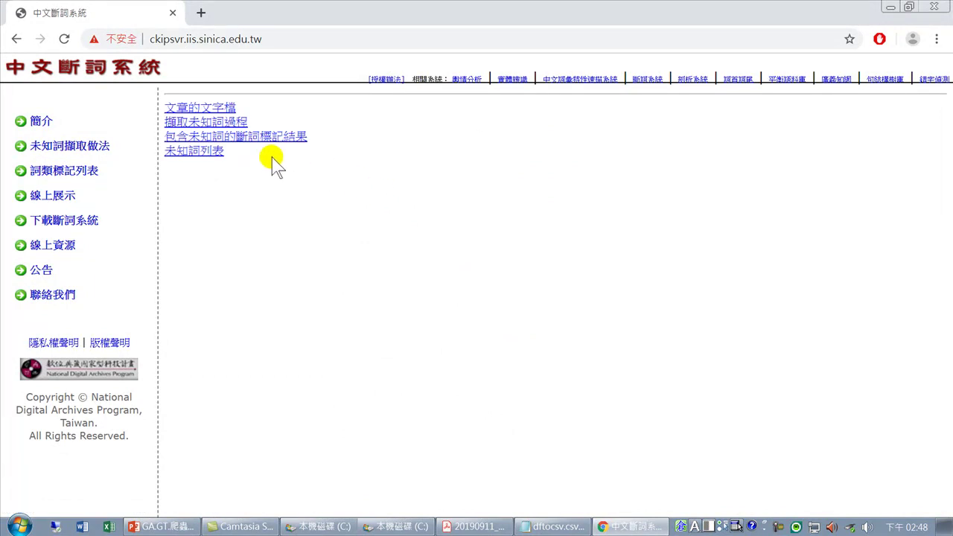
click(259, 143)
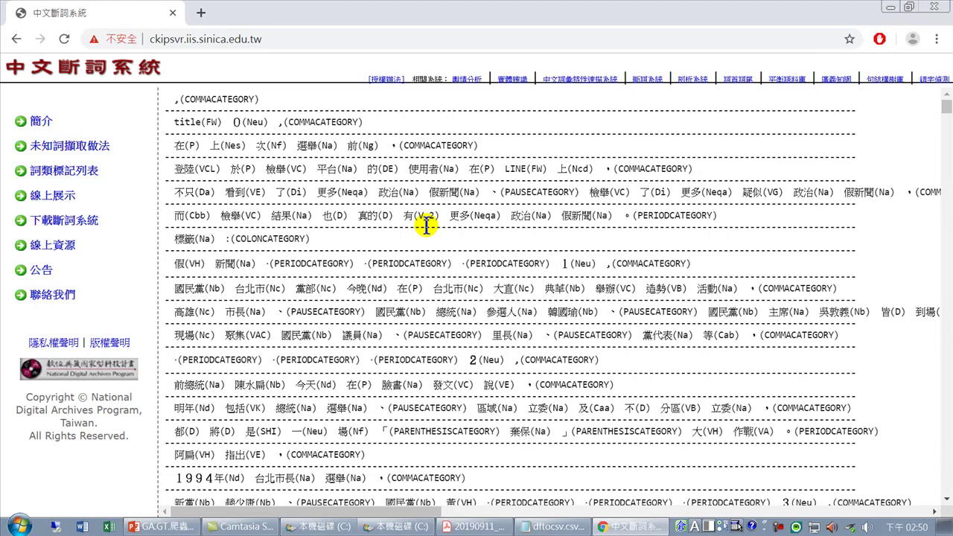
shift+click(343, 372)
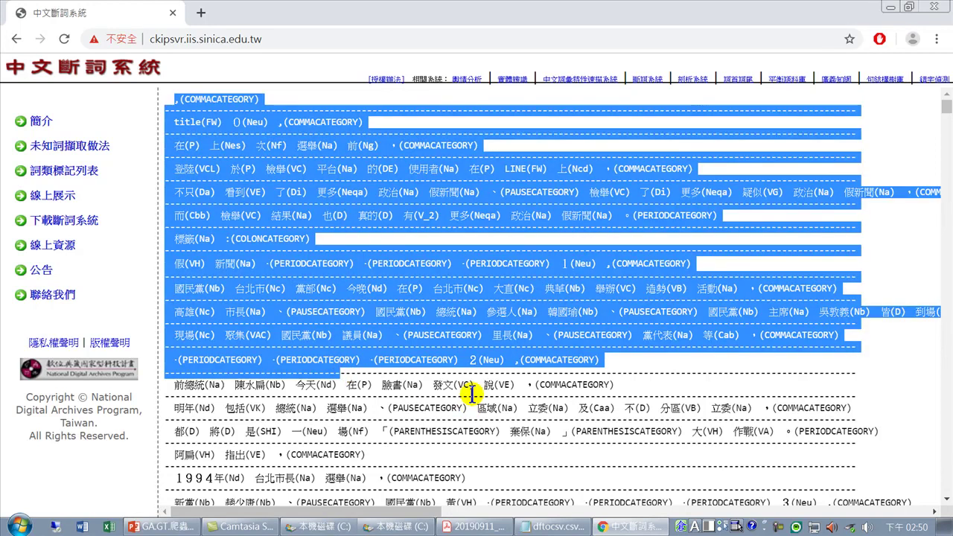
key(ctrl+a)
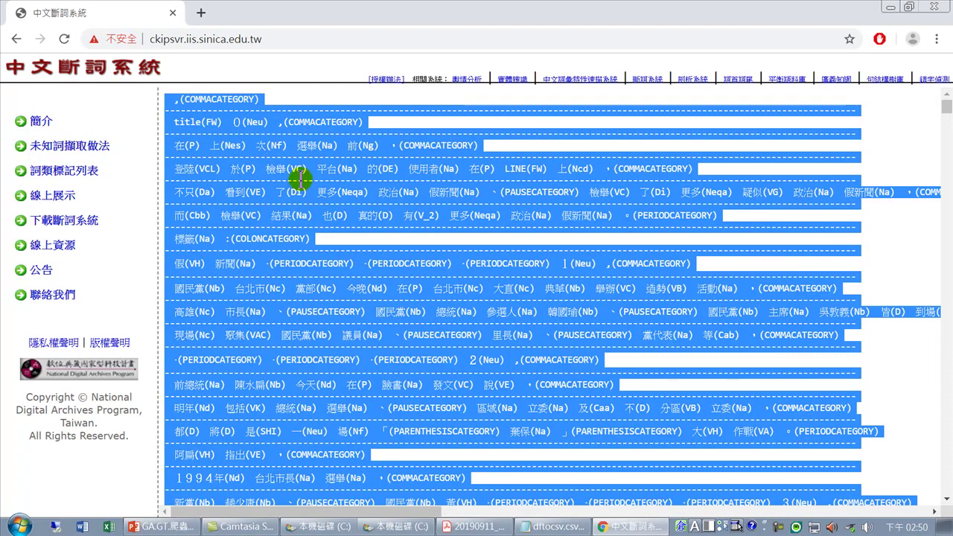
right_click(303, 176)
click(345, 186)
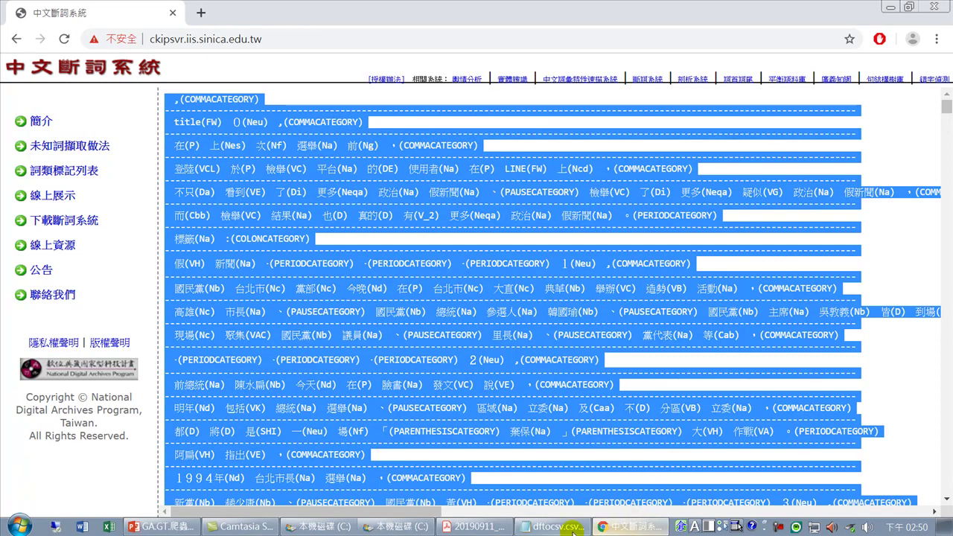
Open Word 2016 and create a blank document (空白文件)
click(13, 527)
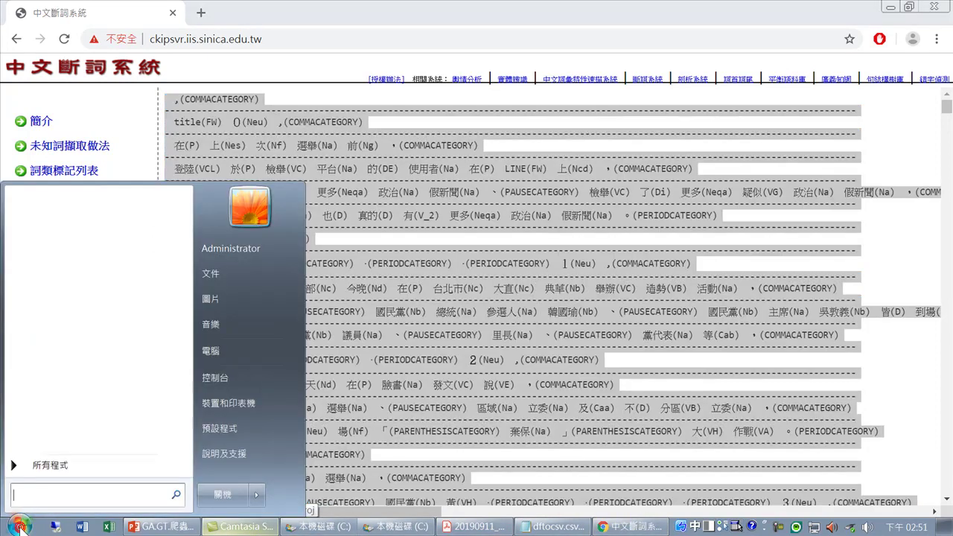
click(42, 466)
scroll(96, 261, down, 2)
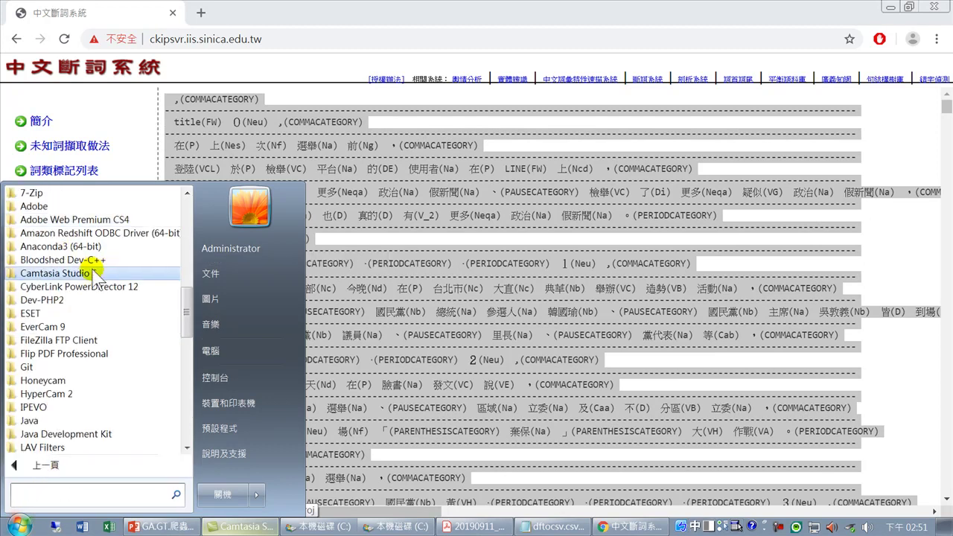
scroll(71, 270, up, 10)
scroll(70, 270, down, 2)
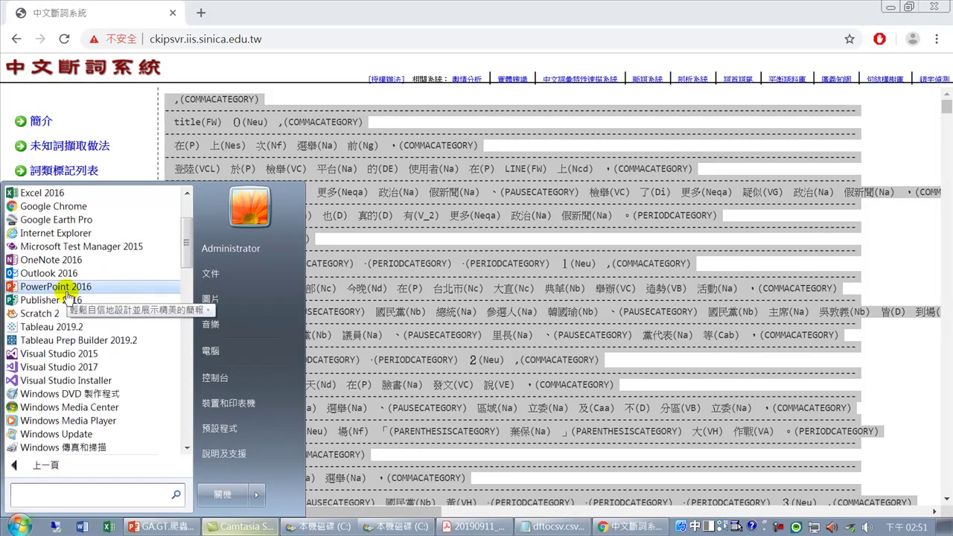
scroll(68, 297, down, 2)
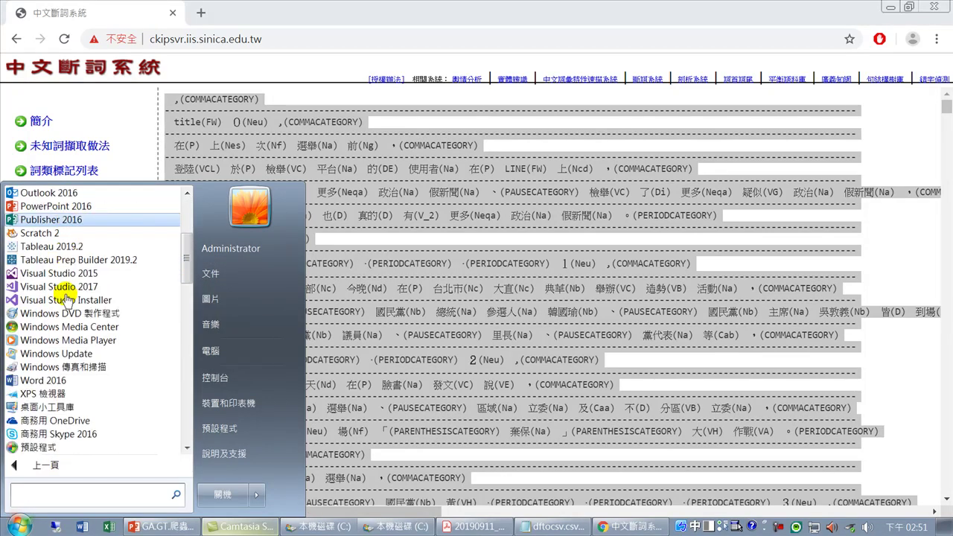
click(44, 380)
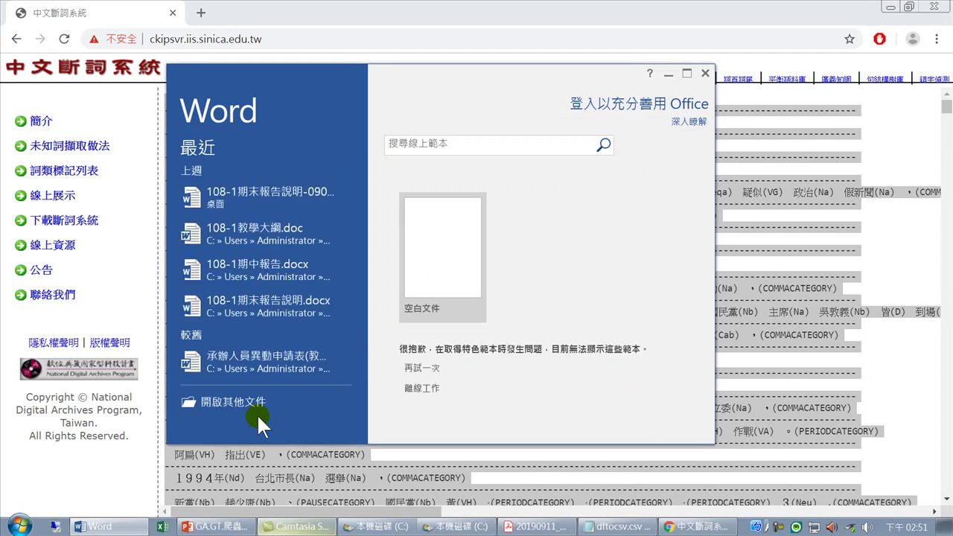
click(458, 249)
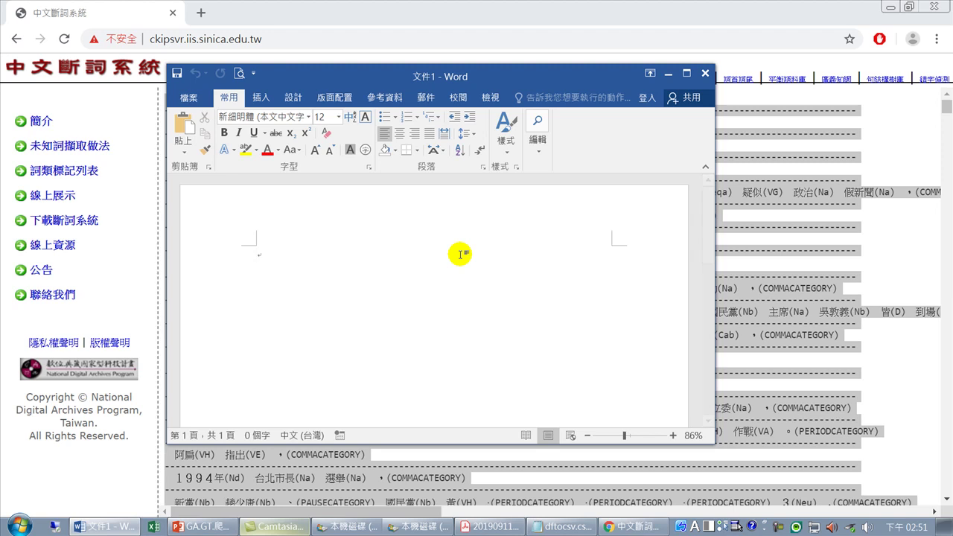
Paste the copied segmentation result into the blank document and look through it in a maximized window
click(179, 123)
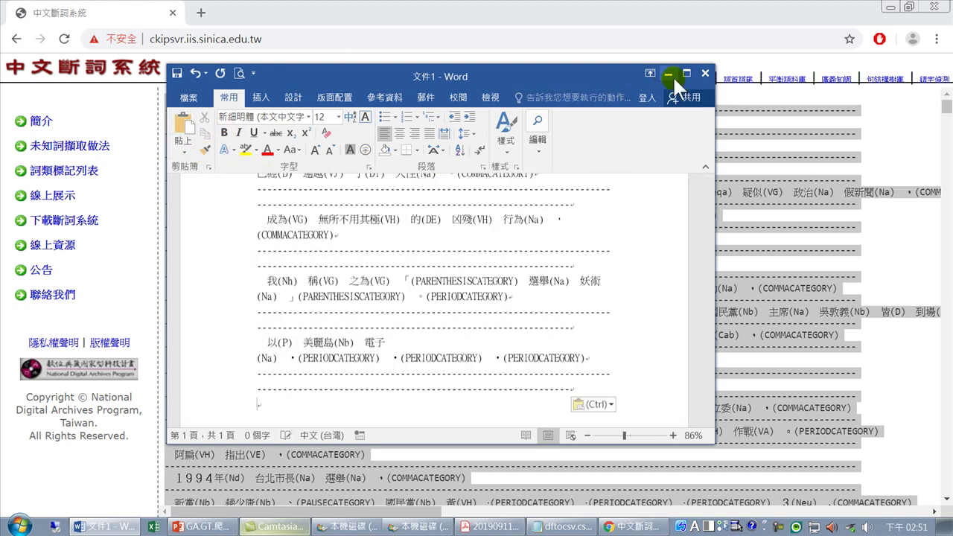
click(686, 73)
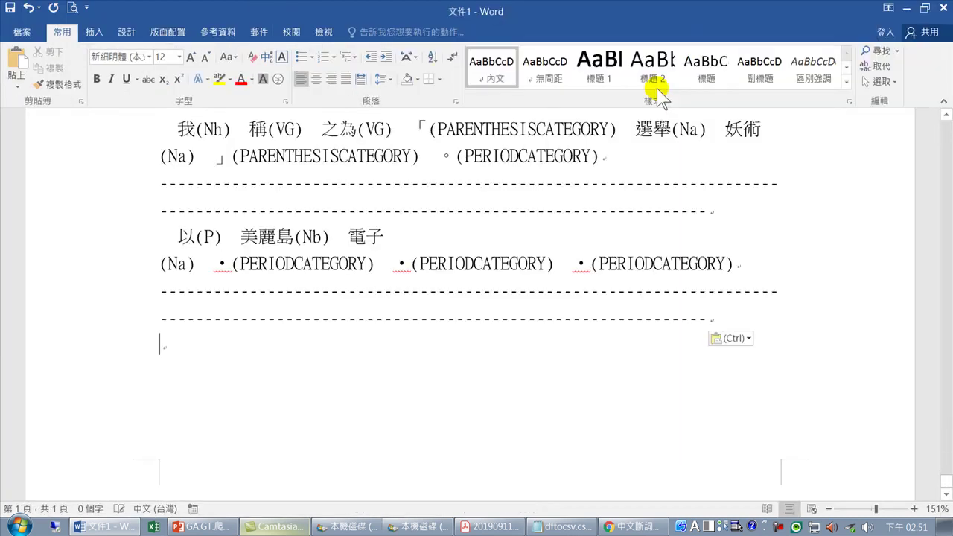
drag(944, 473, 948, 425)
scroll(541, 335, down, 2)
click(403, 336)
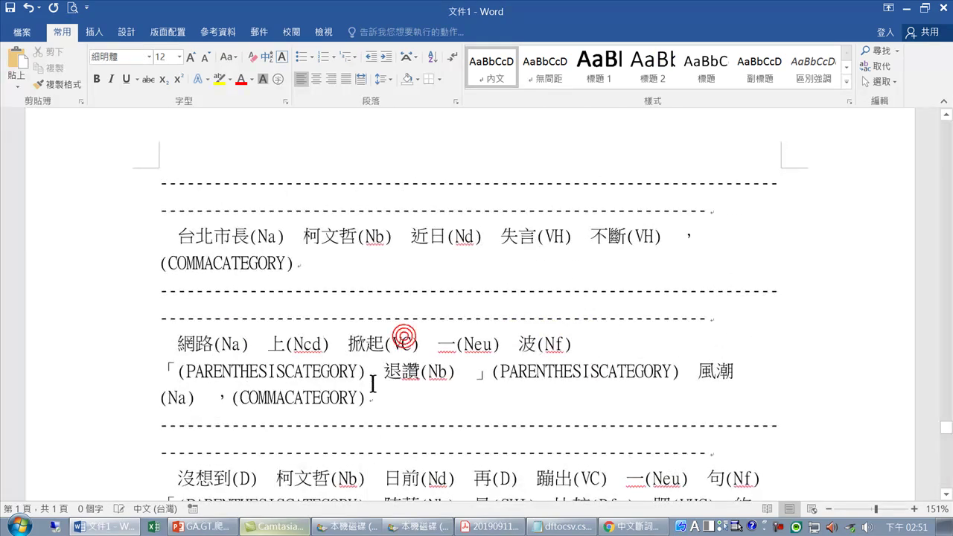
scroll(379, 361, down, 3)
scroll(379, 360, up, 15)
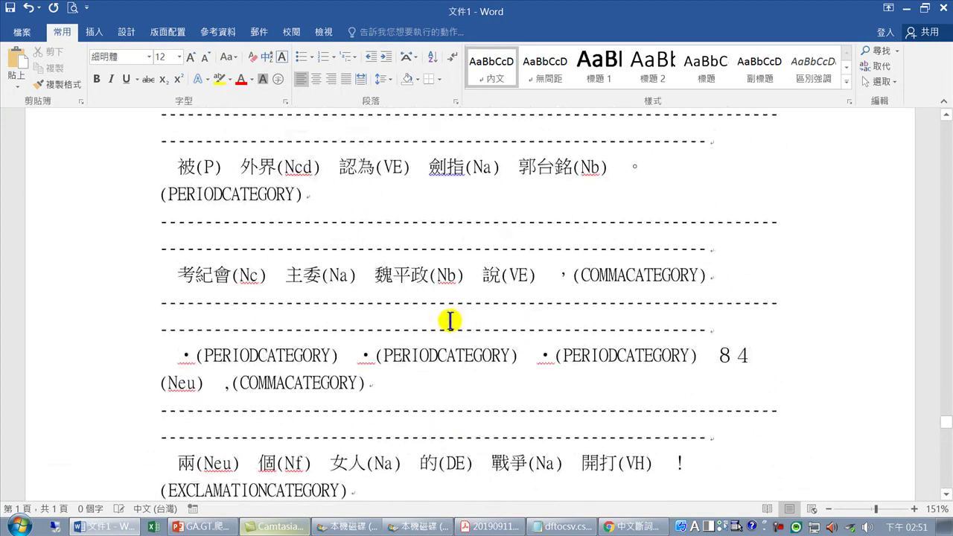
scroll(450, 320, up, 2)
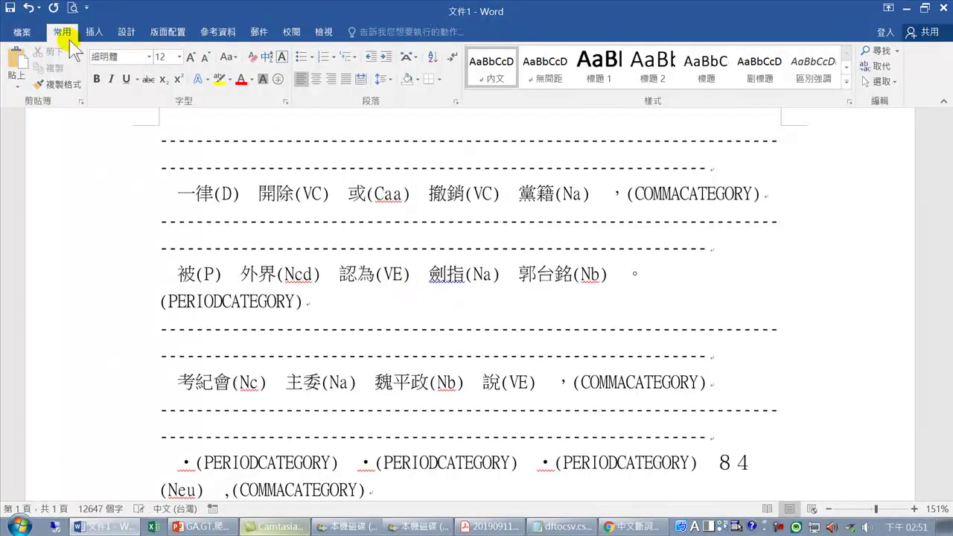
Show the formatting marks and select the full-width spaces before 一律(D) and 或(Caa) to examine the word separators
click(452, 58)
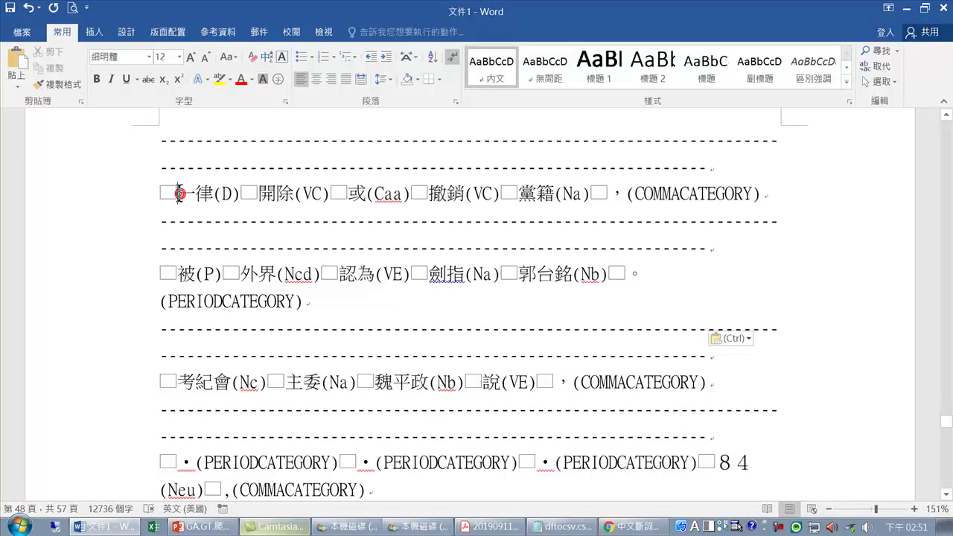
drag(176, 193, 163, 193)
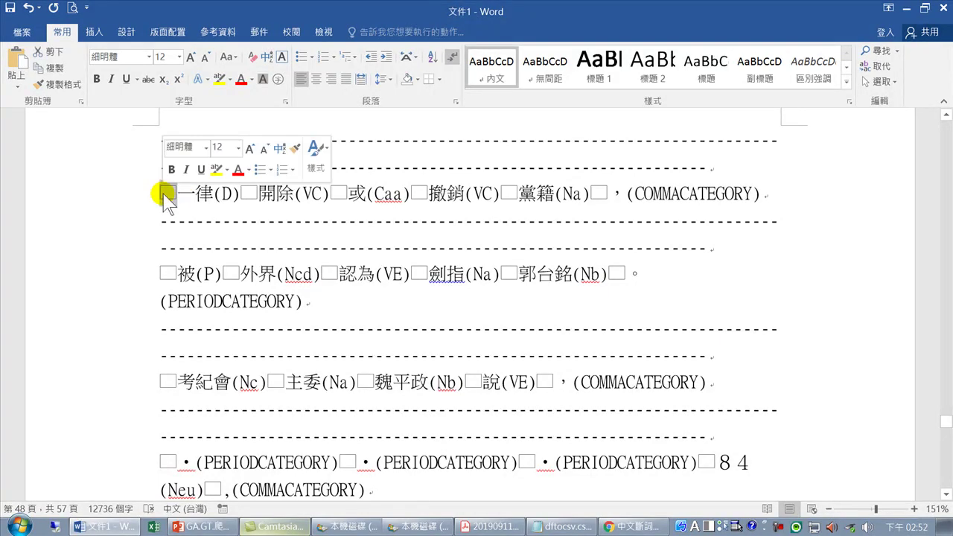
click(238, 223)
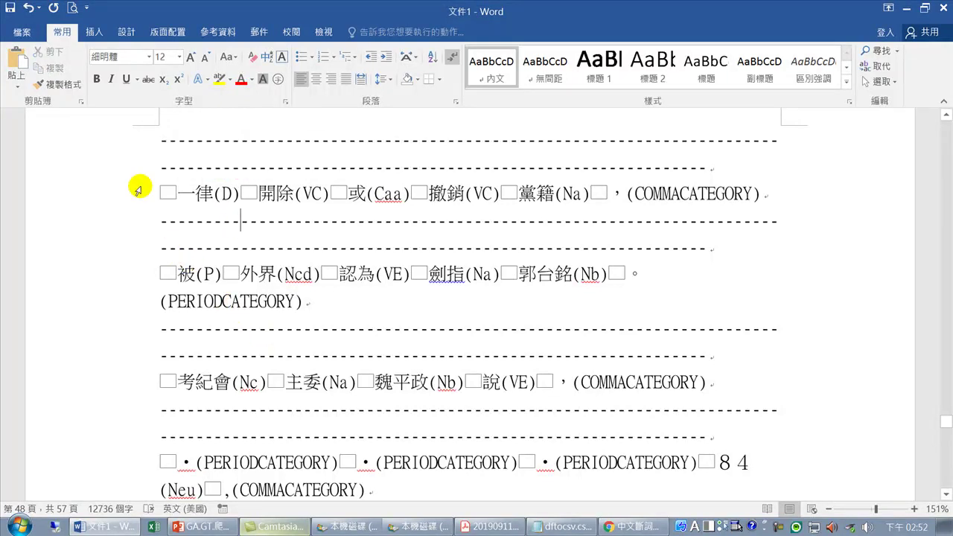
click(180, 192)
drag(181, 192, 167, 192)
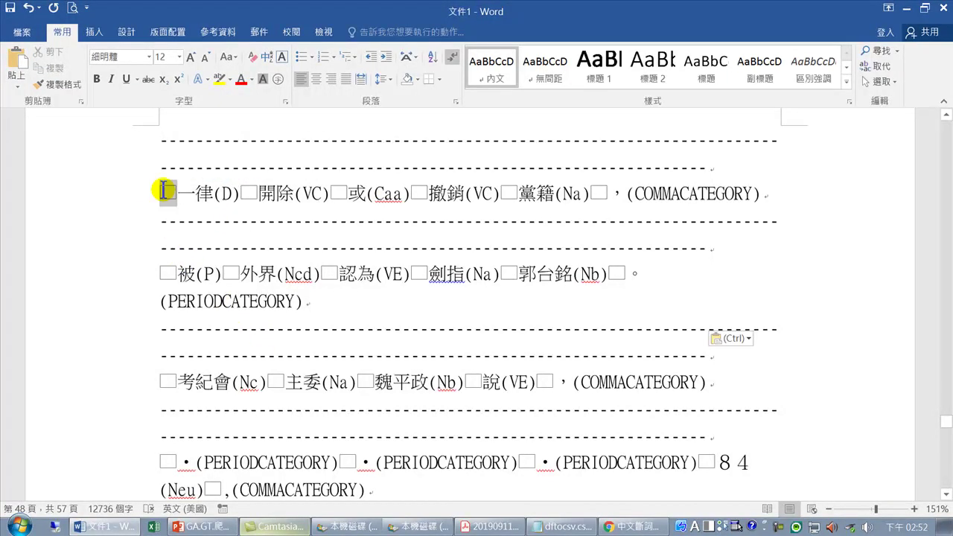
drag(334, 194, 353, 194)
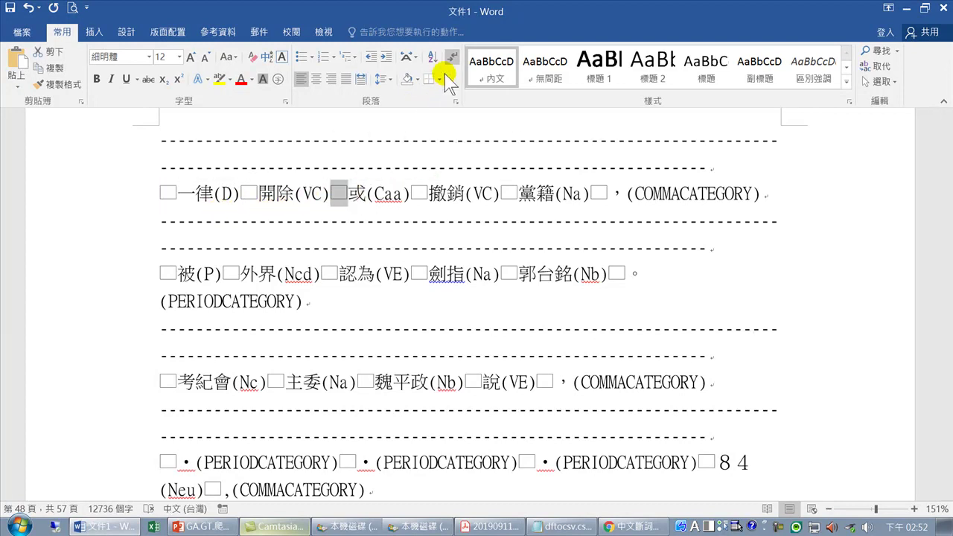
Compare the word separators around 或(Caa) with the formatting marks hidden and shown again
click(453, 54)
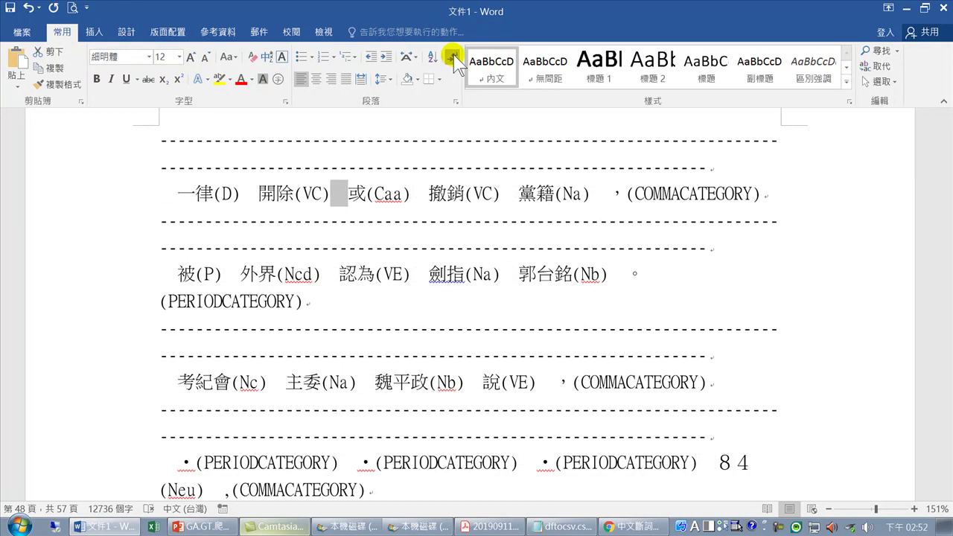
click(414, 194)
double_click(417, 194)
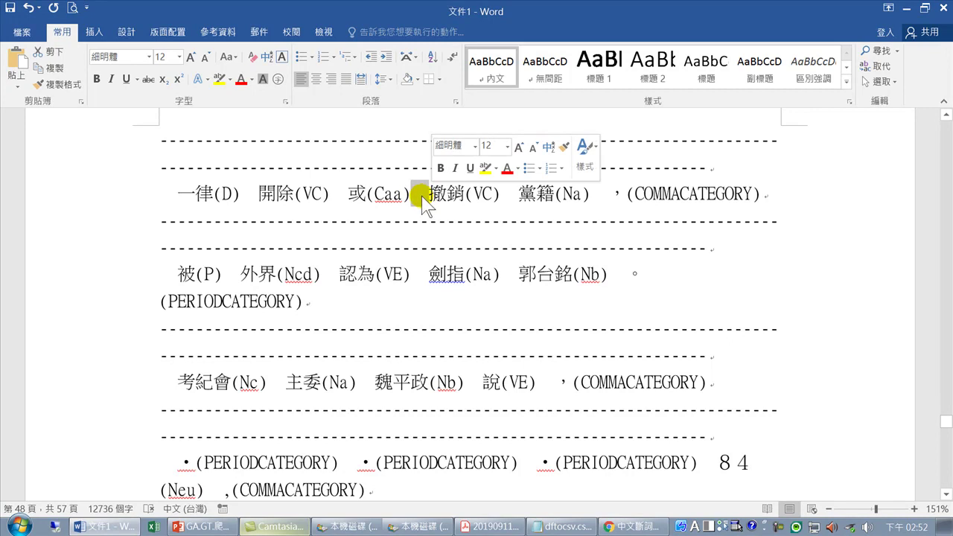
click(381, 203)
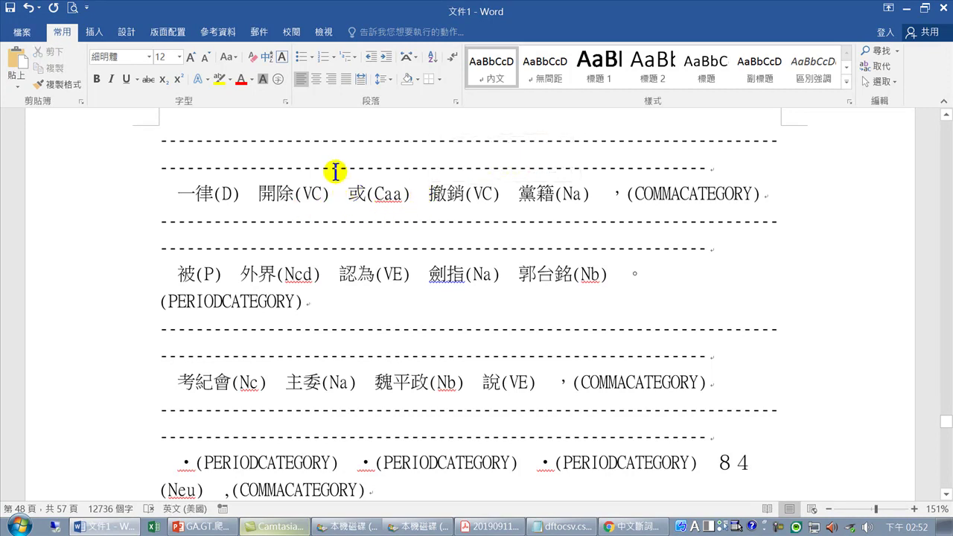
click(451, 58)
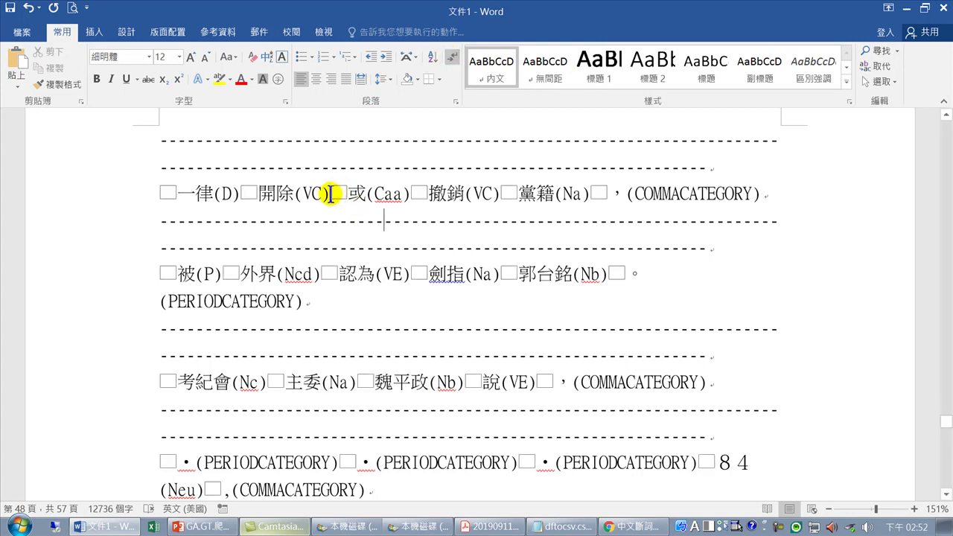
drag(329, 194, 347, 195)
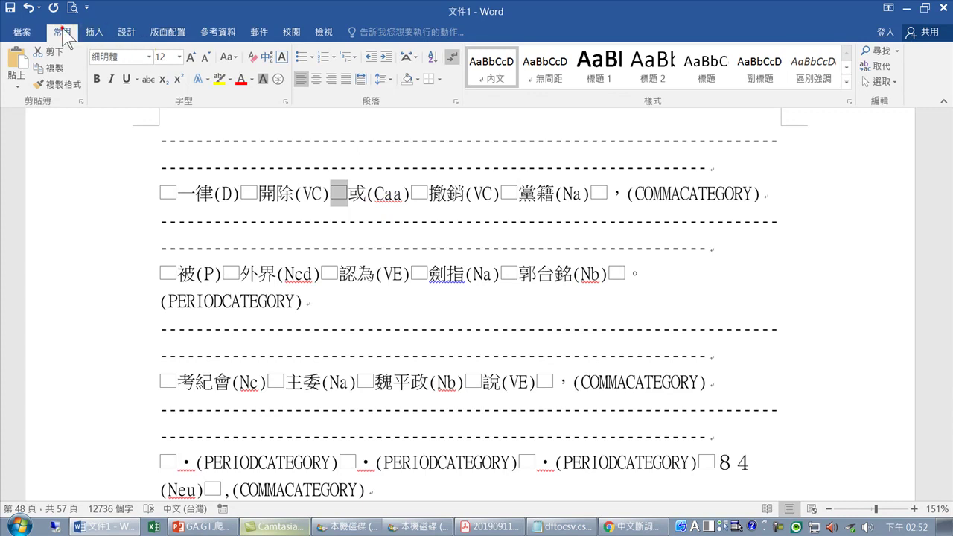
click(876, 67)
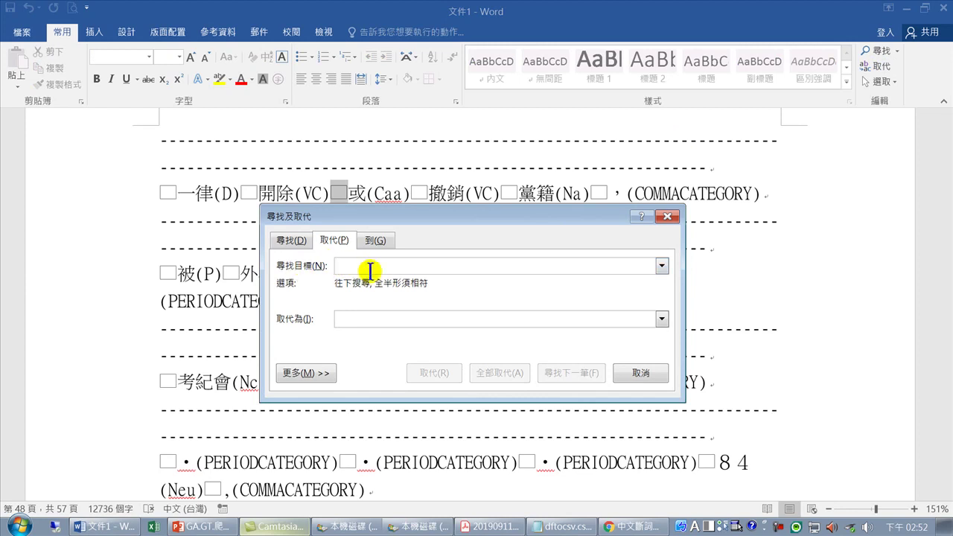
drag(387, 217, 440, 230)
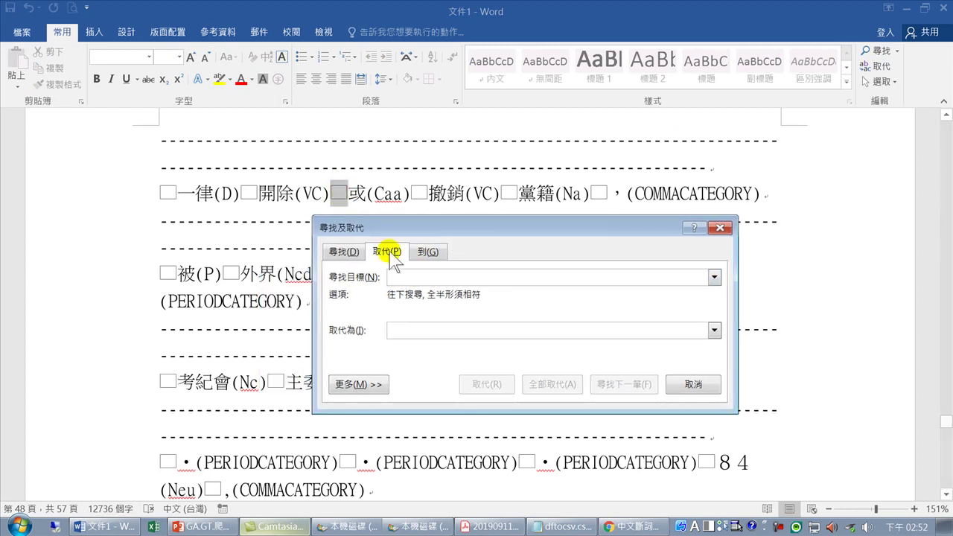
text(,(COMMACATEGORY))
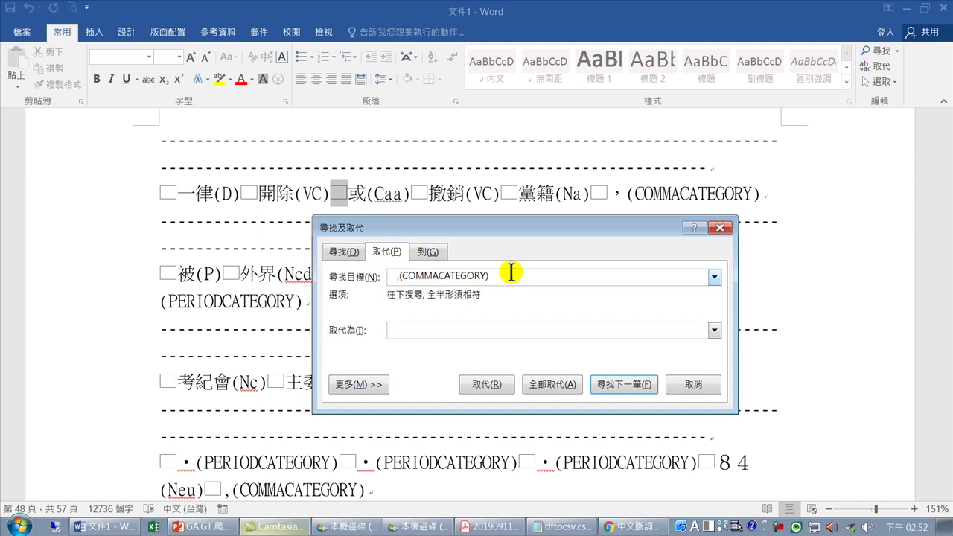
double_click(510, 274)
key(BackSpace)
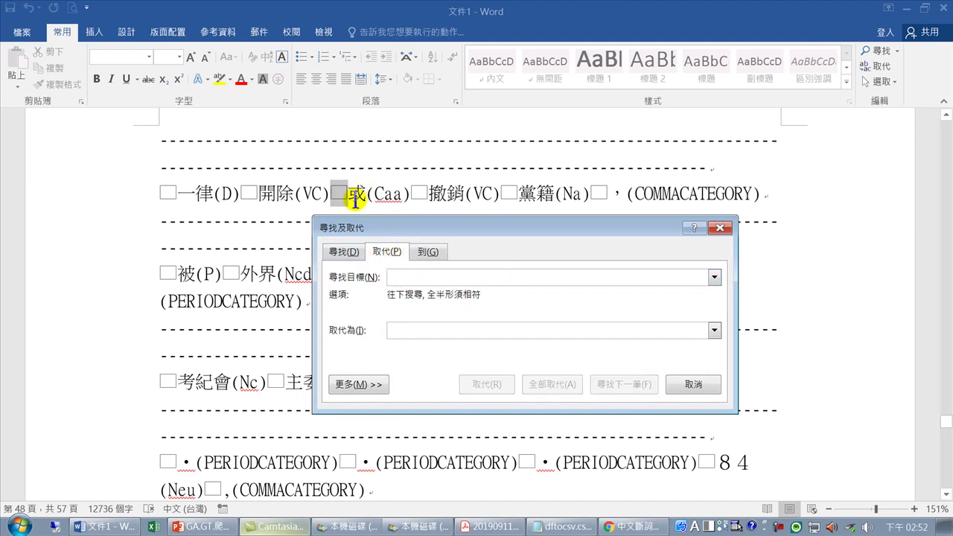
click(697, 385)
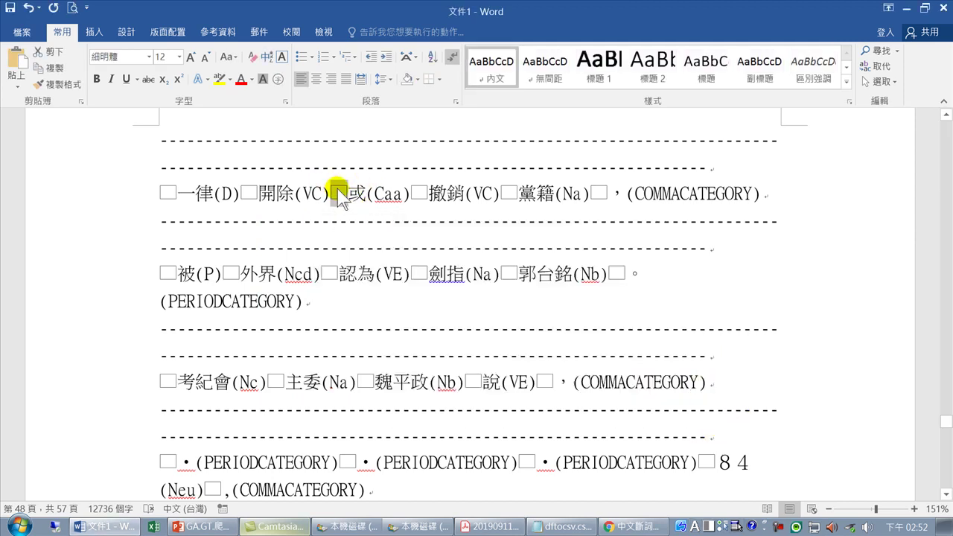
Copy the full-width space before 或(Caa) and enter it as the search text of a find-and-replace
drag(330, 195, 341, 197)
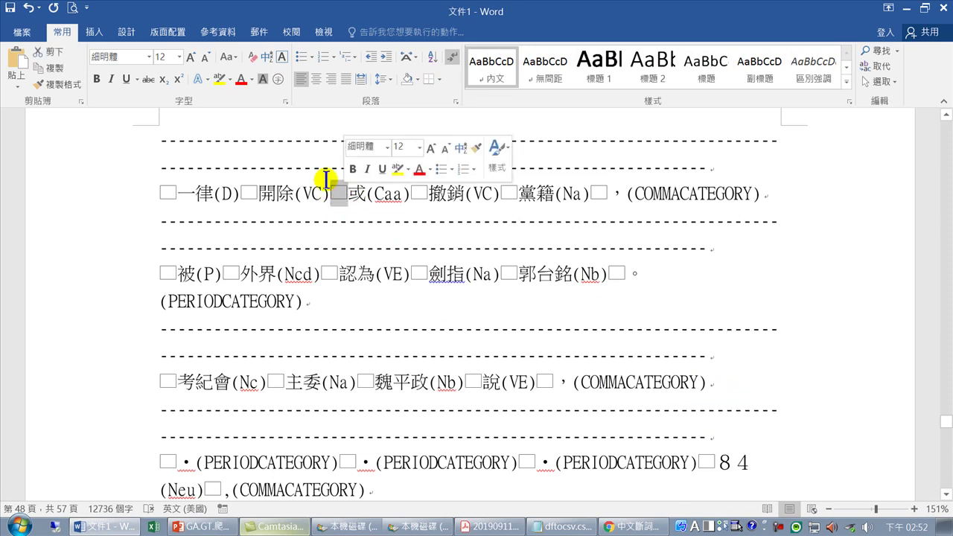
click(47, 67)
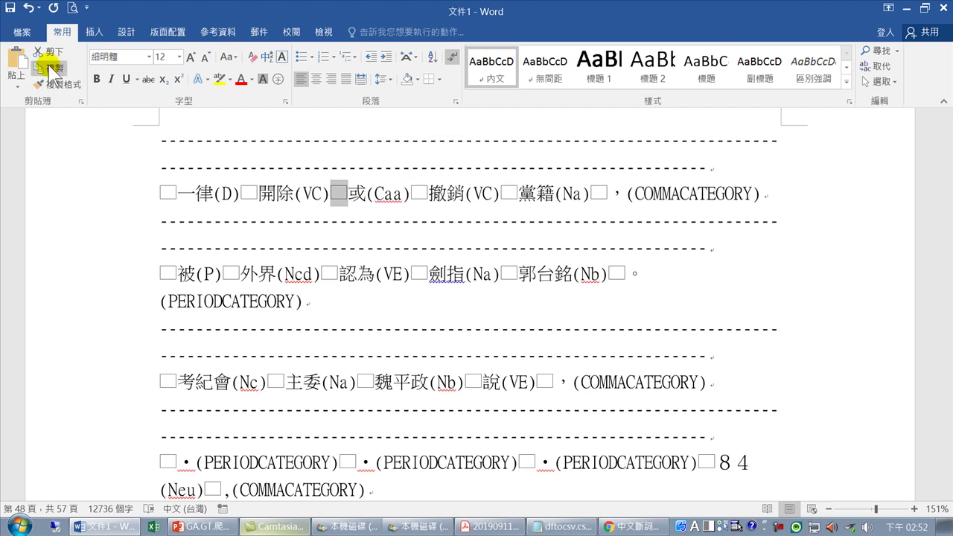
click(881, 67)
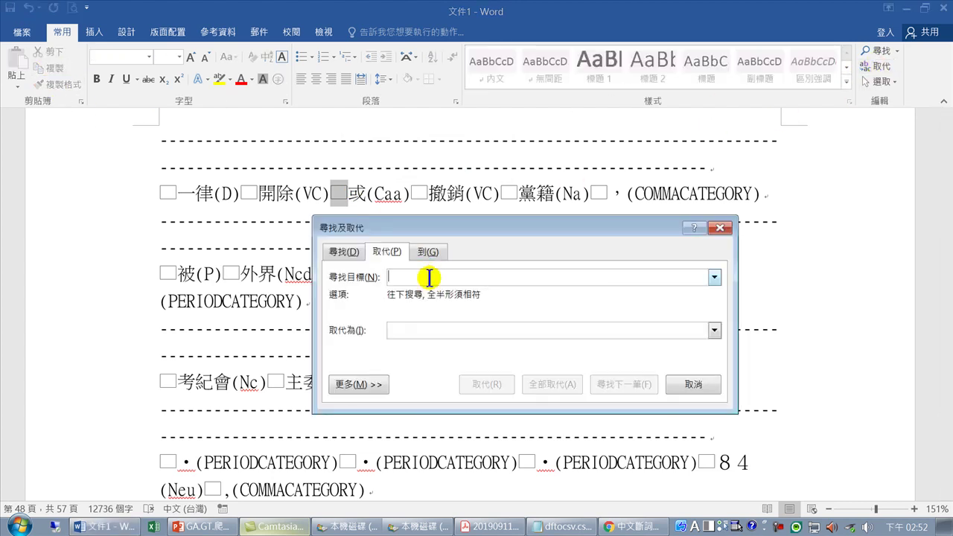
key(ctrl+v)
double_click(400, 278)
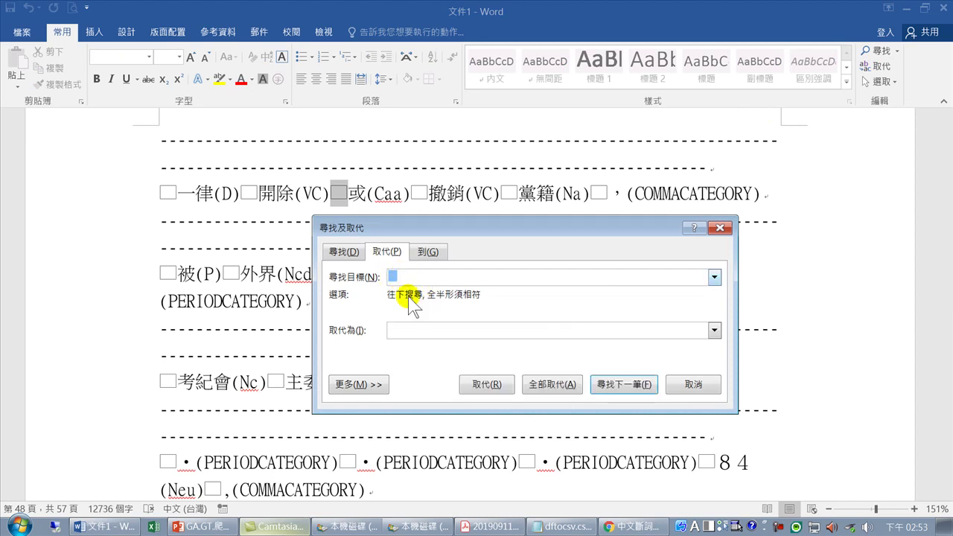
Set the replacement text to ^p, checking the code against the special-character entry for a paragraph mark (段落標記)
click(408, 329)
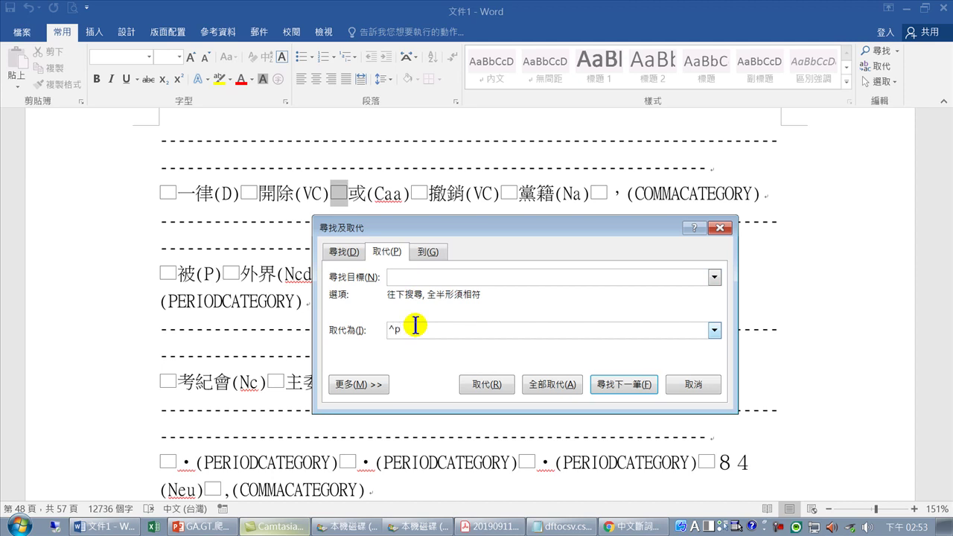
click(378, 386)
drag(471, 227, 502, 87)
click(458, 454)
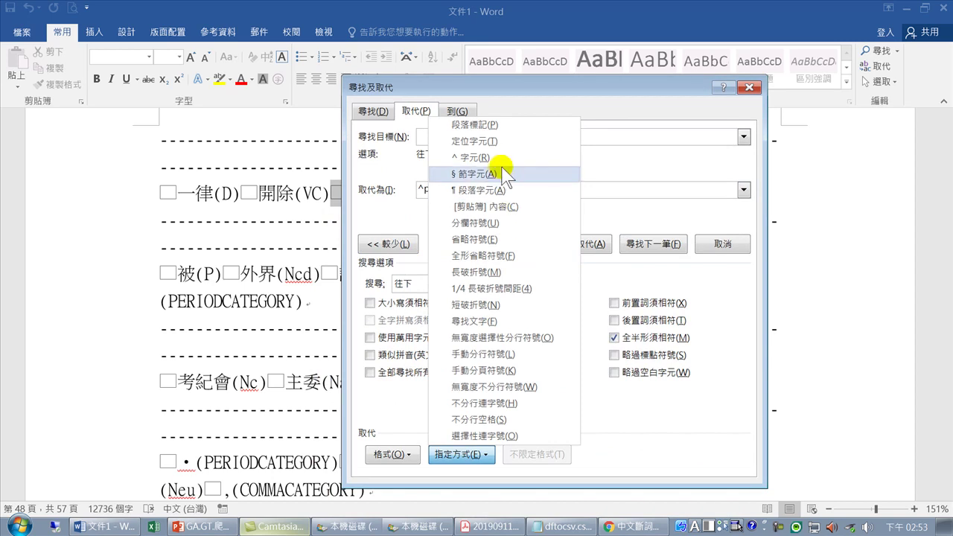
click(494, 126)
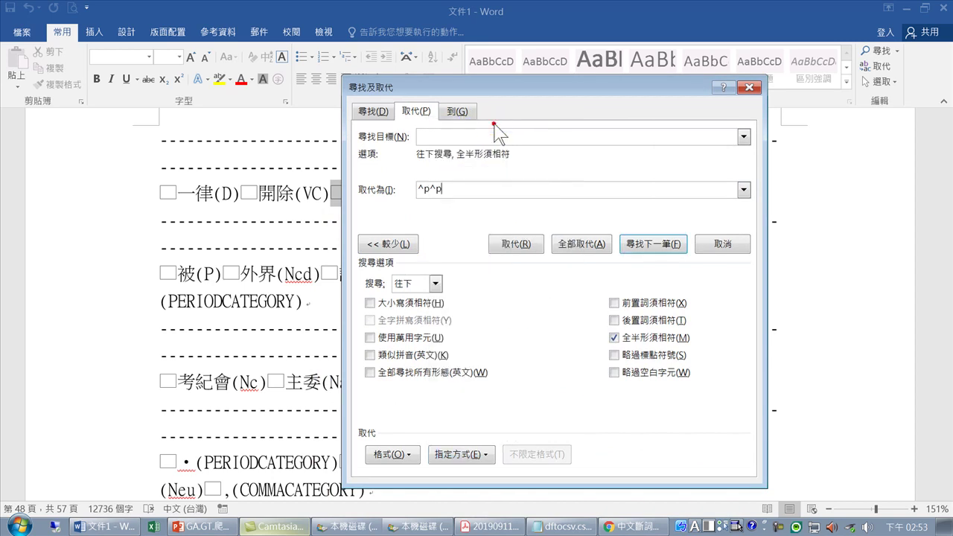
drag(418, 190, 432, 192)
key(Delete)
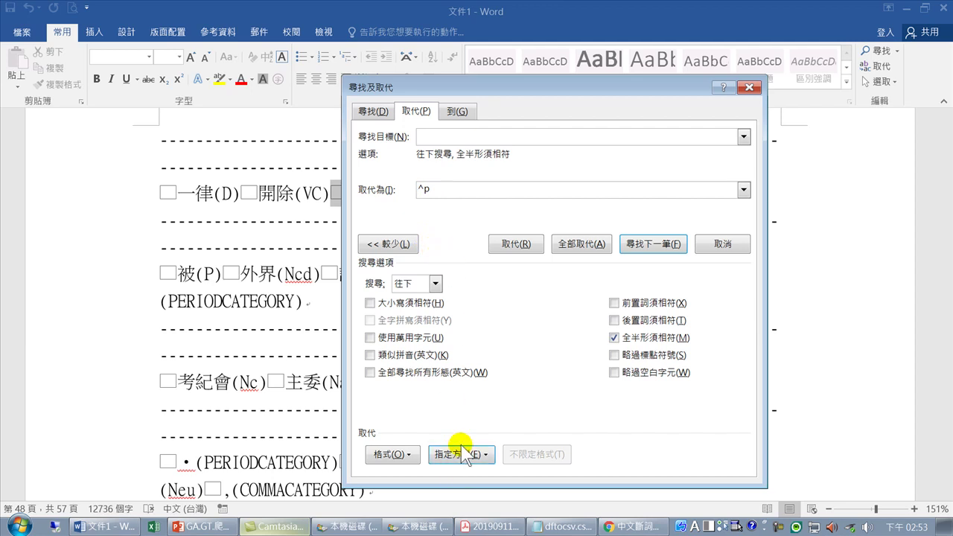
Replace all full-width spaces with ^p, including the part of the document before the starting point, and close the replace dialog
click(435, 134)
double_click(421, 135)
double_click(425, 190)
key(Delete)
text(^p)
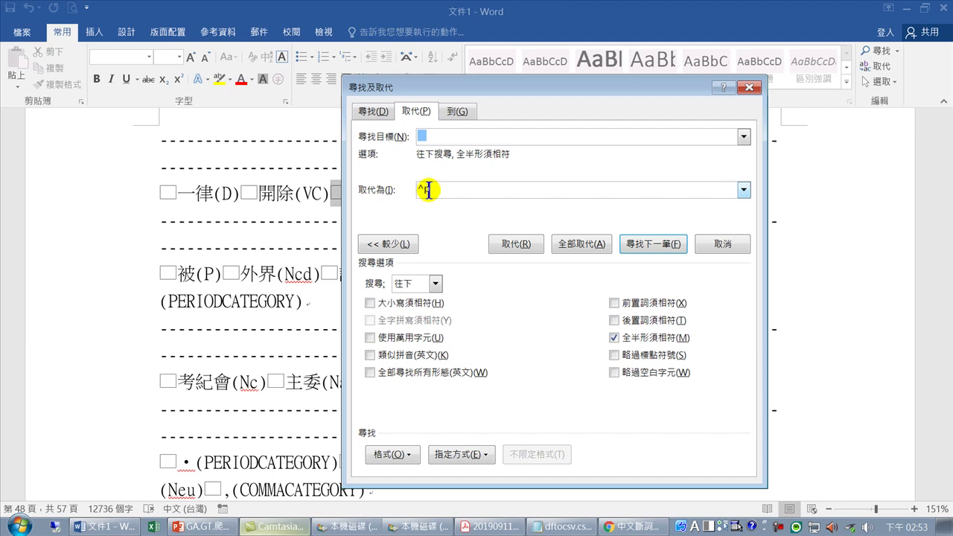
click(588, 244)
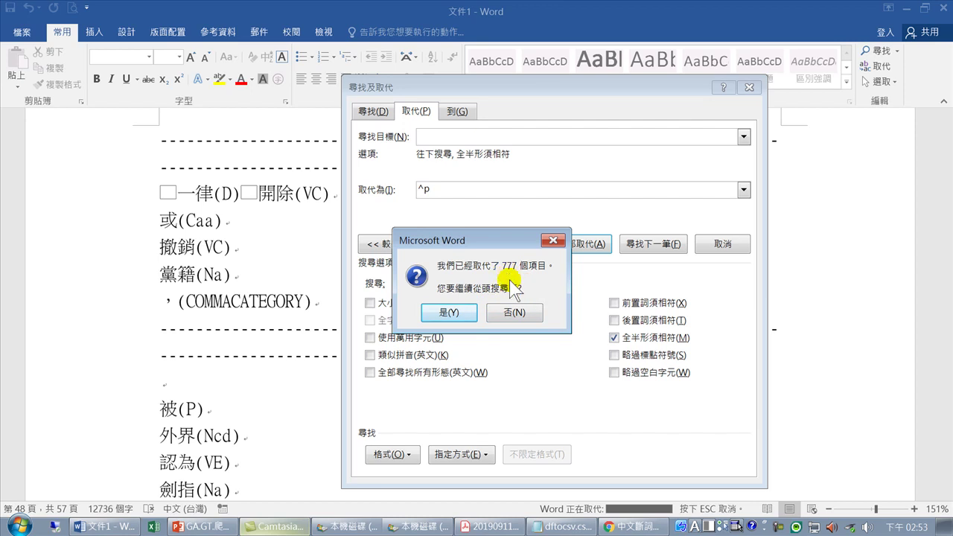
click(451, 313)
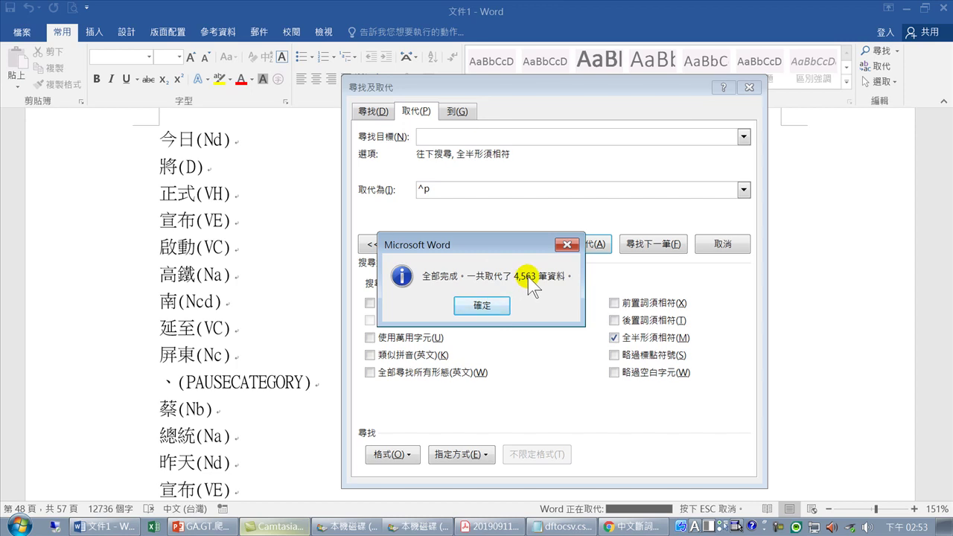
click(498, 305)
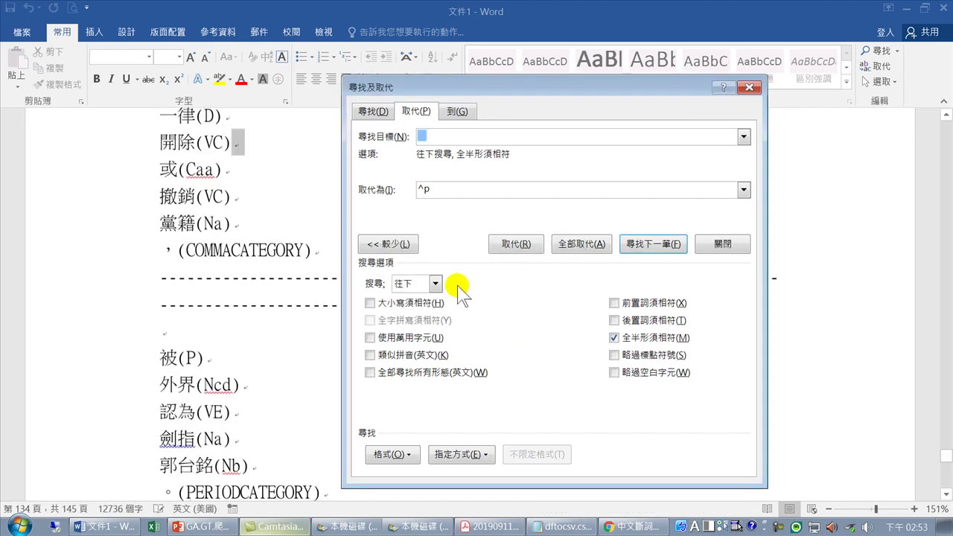
click(749, 88)
Examine the one-word-per-line layout at 自行(D), 登記(VC), 競選(VC) and the comma entry below them
scroll(260, 270, up, 3)
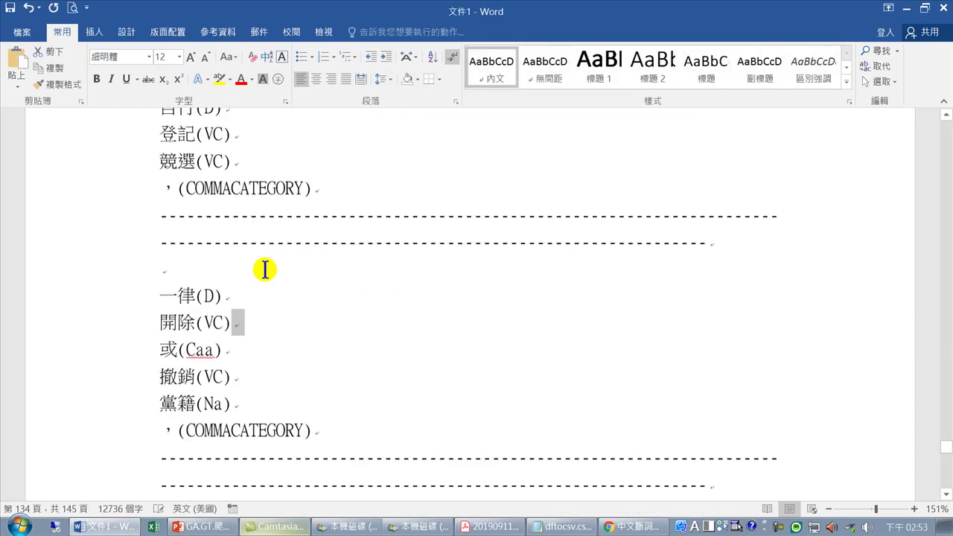
drag(159, 141, 224, 141)
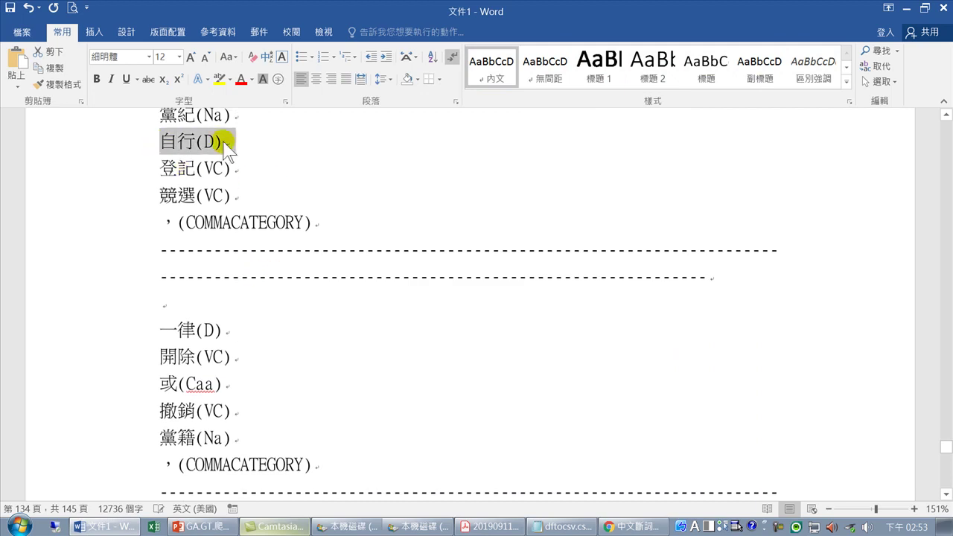
drag(159, 170, 243, 171)
drag(161, 195, 233, 194)
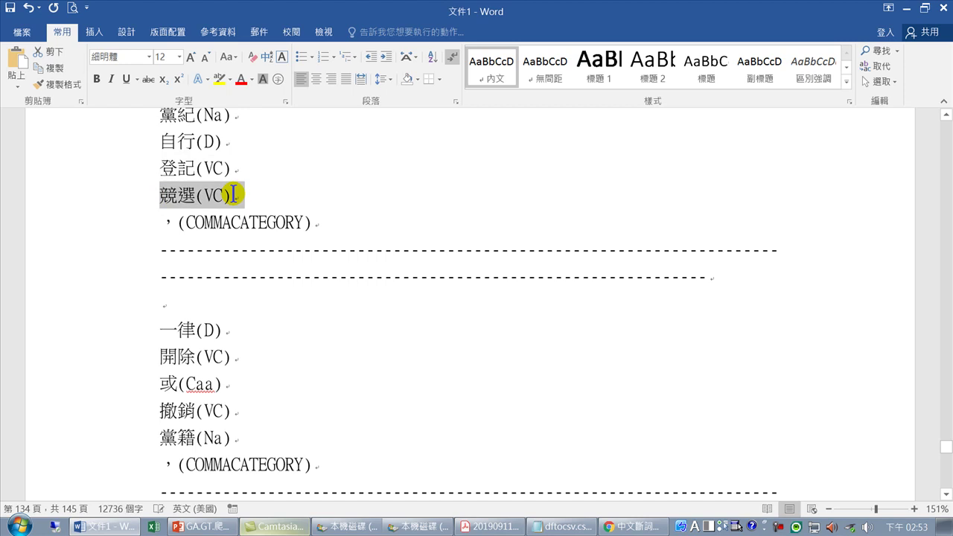
click(168, 223)
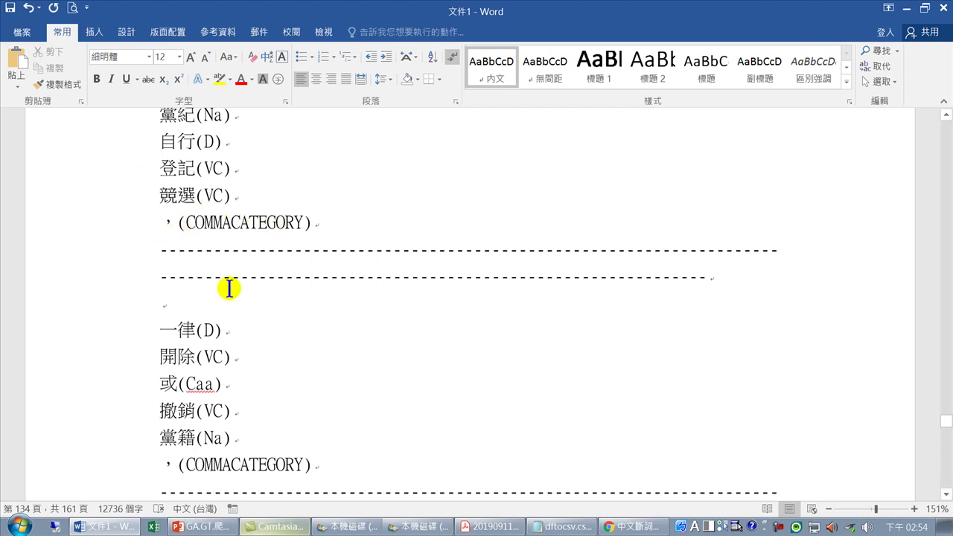
Select and copy the entire text of the Word document
key(ctrl+a)
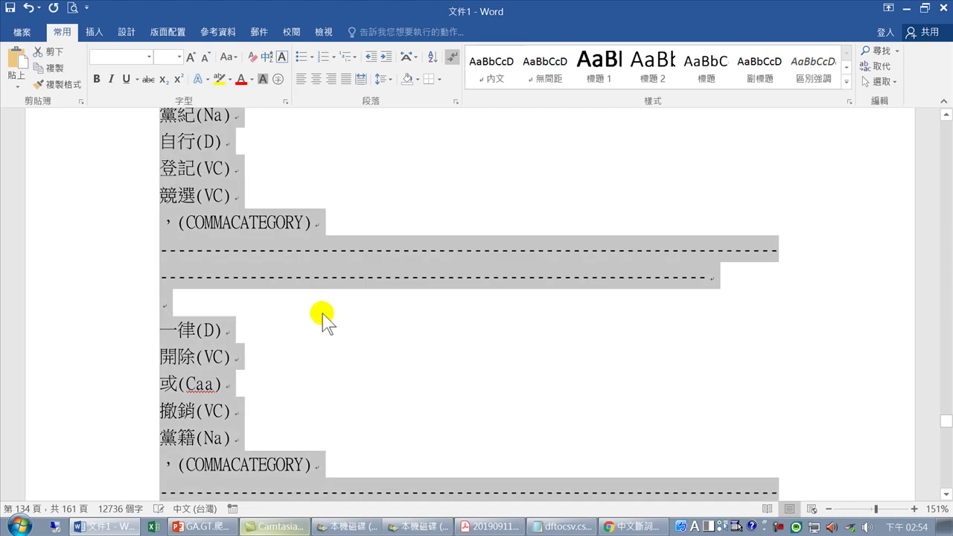
click(483, 305)
click(49, 68)
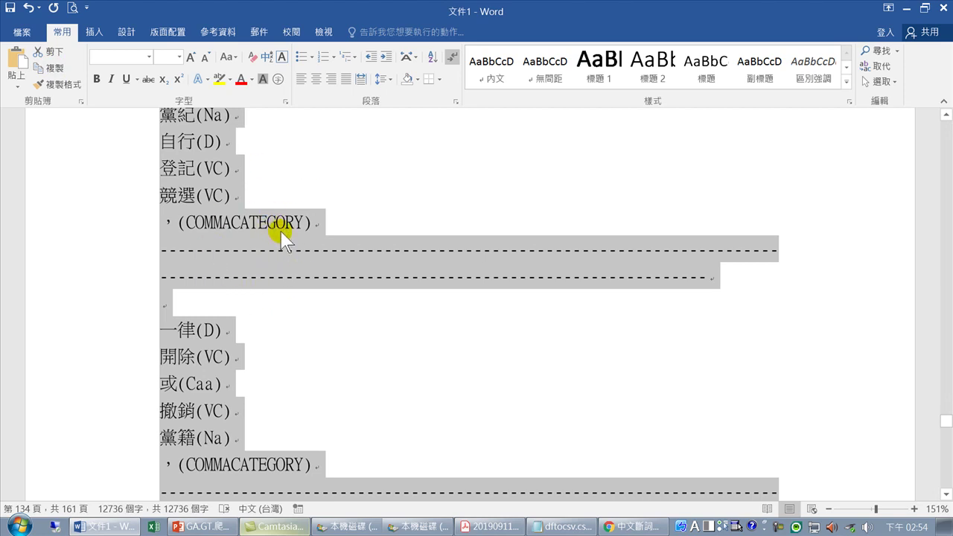
Open Excel 2016
click(19, 525)
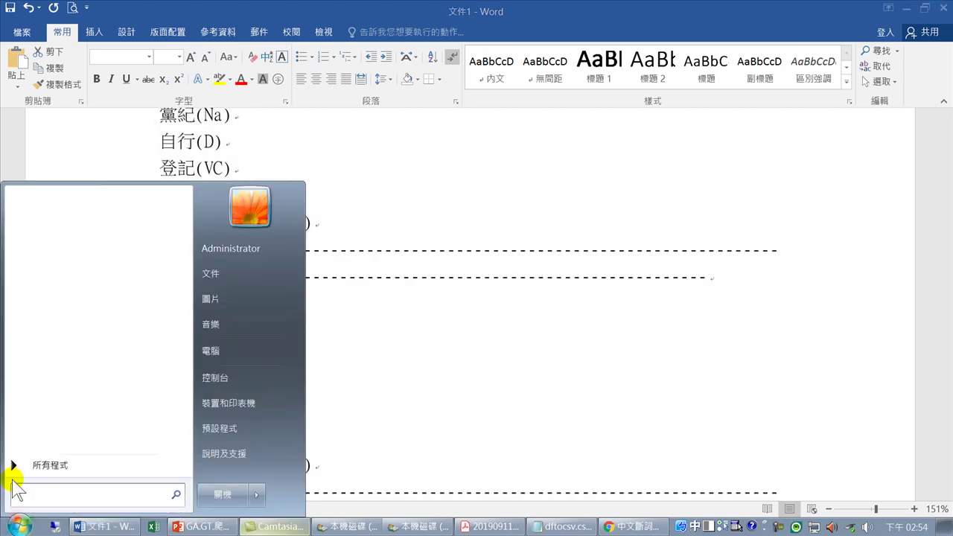
click(46, 471)
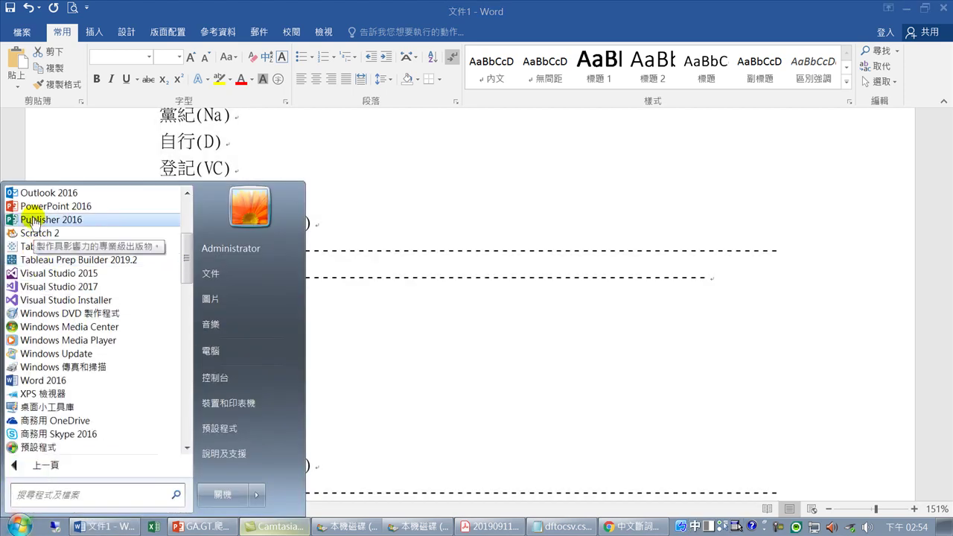
scroll(36, 242, up, 4)
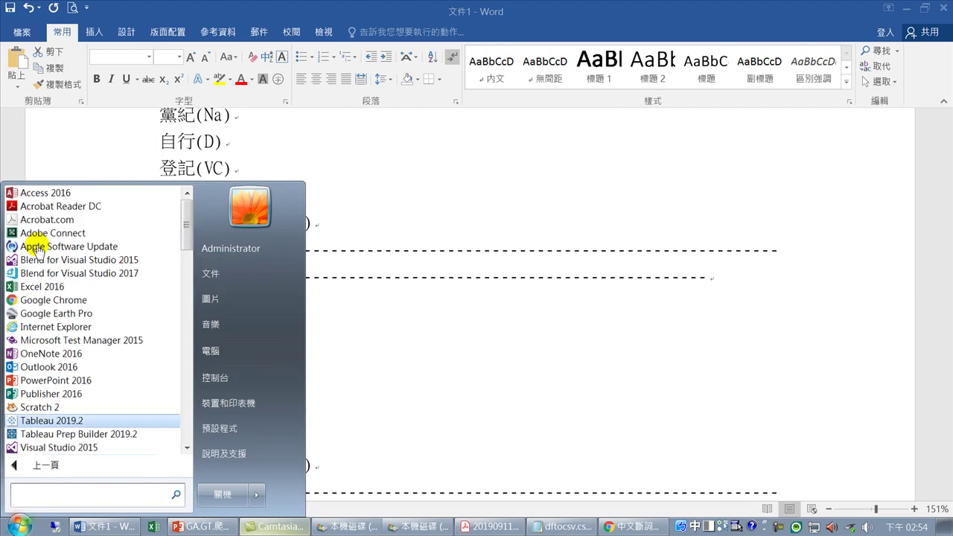
click(43, 287)
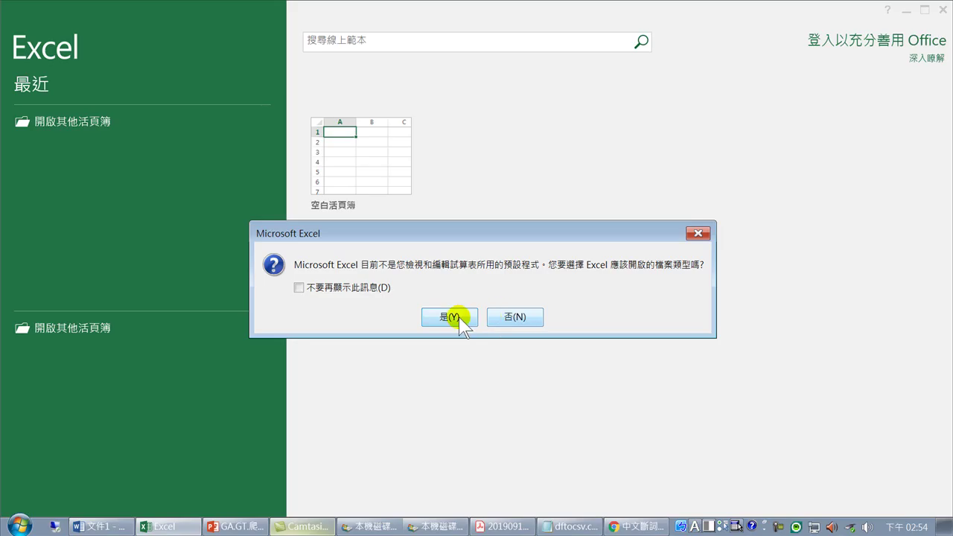
Make Excel 2016 the default program for all listed file extensions, including .csv, and save the associations
click(457, 317)
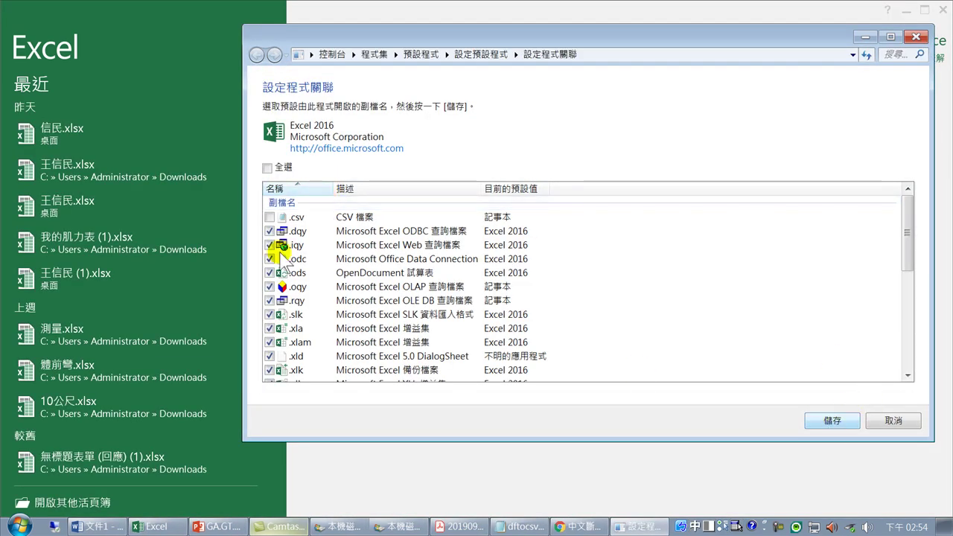
click(267, 168)
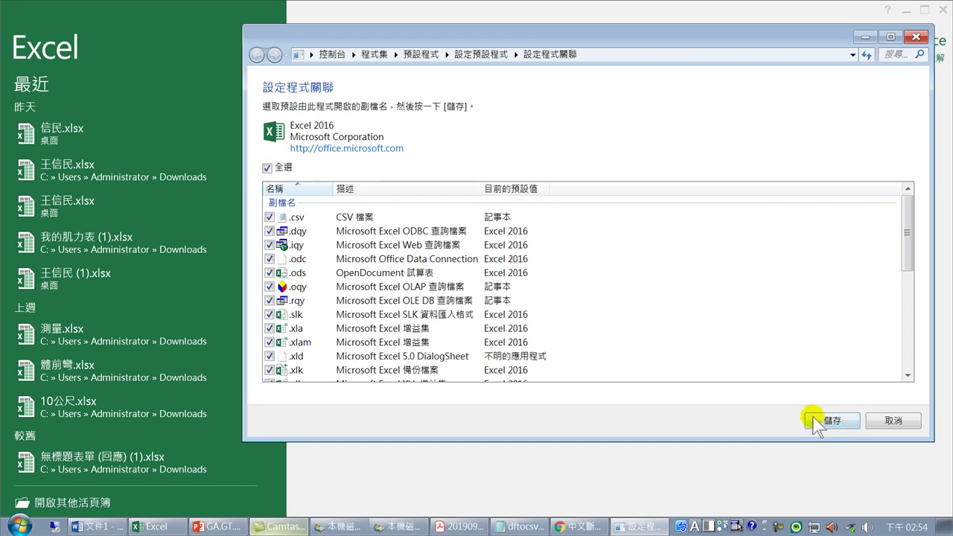
click(830, 420)
Create a blank workbook and paste the copied word list starting at cell A1
click(383, 185)
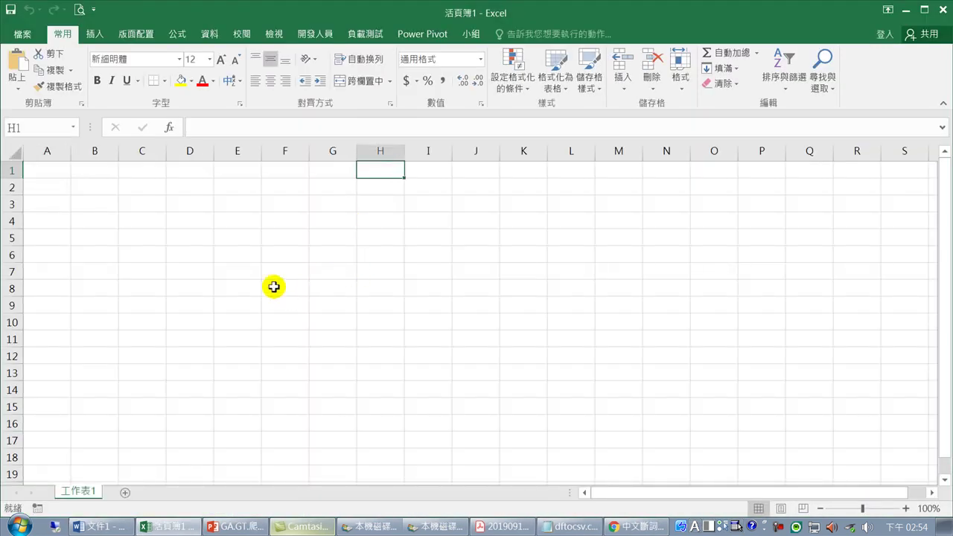
click(36, 170)
click(17, 64)
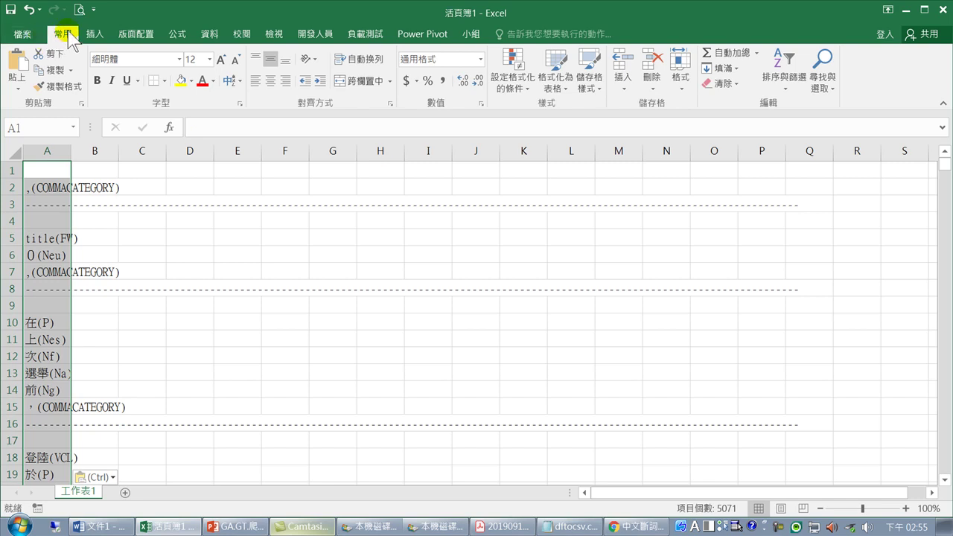
Remove the part-of-speech tags from column A by replacing all (* with nothing
click(825, 81)
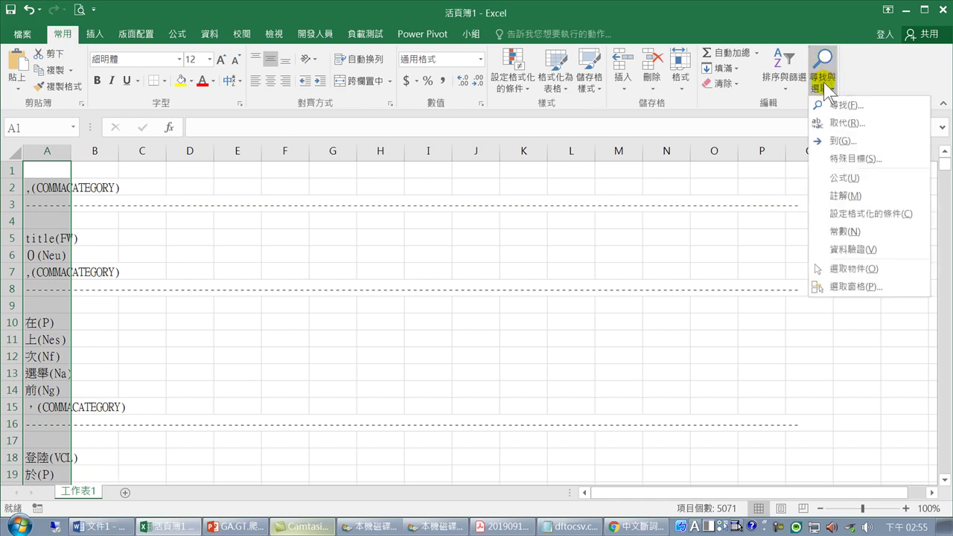
click(843, 123)
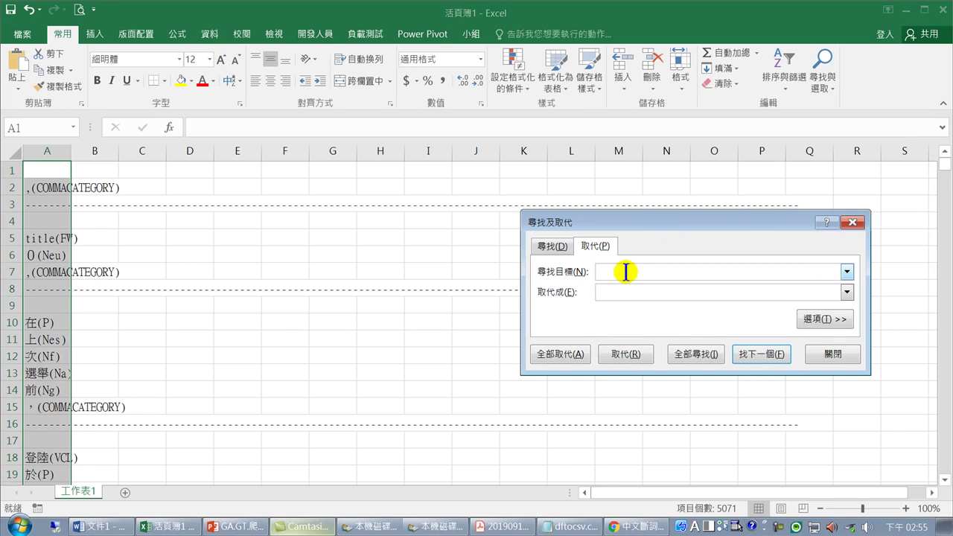
text((*)
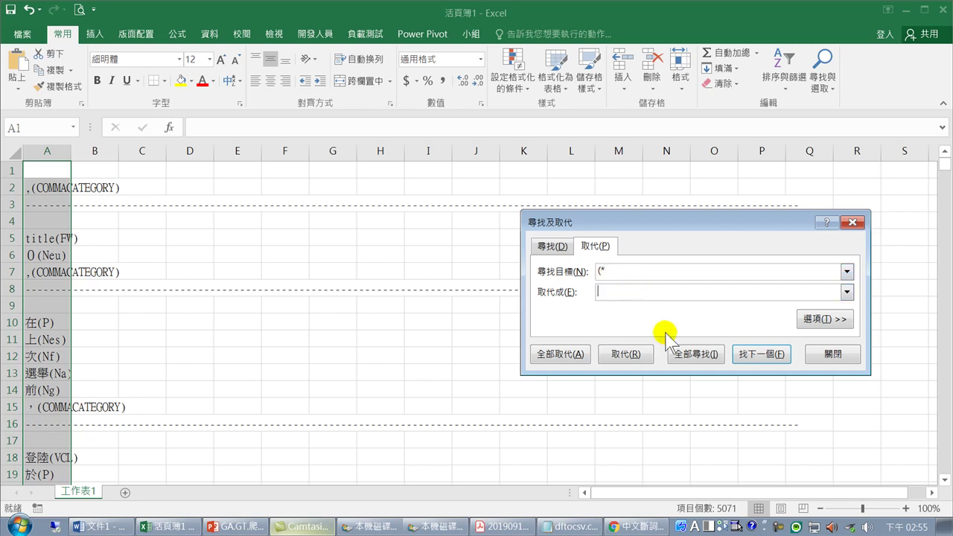
click(571, 355)
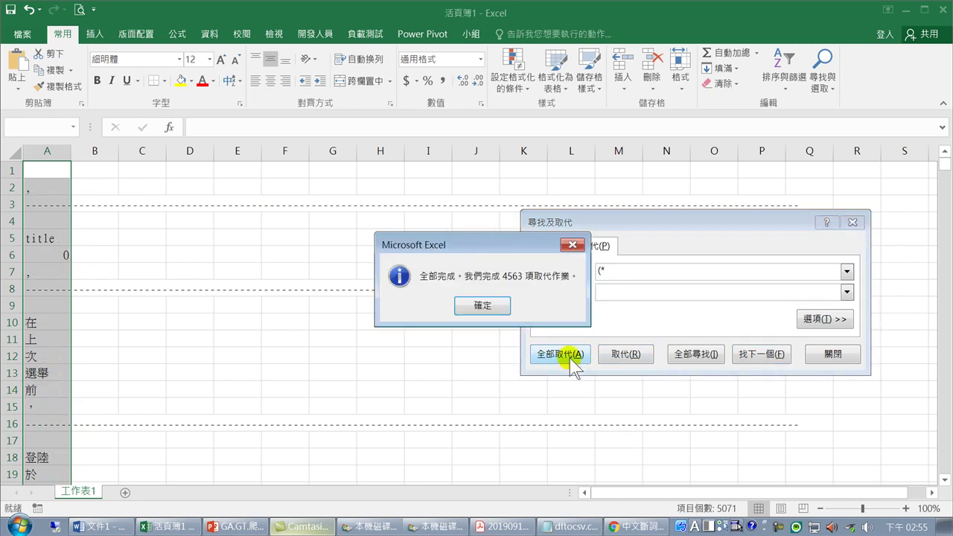
click(484, 307)
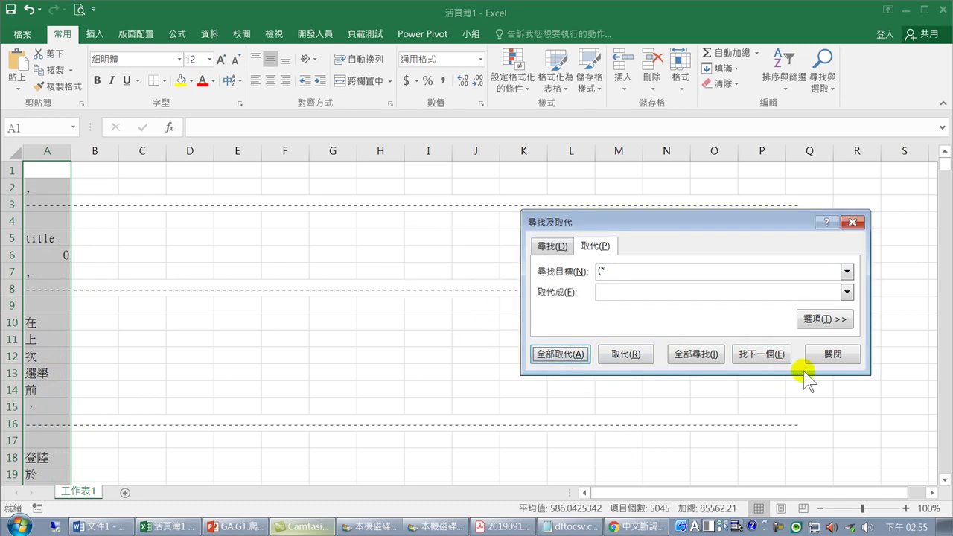
click(831, 355)
Look through the cleaned word list and sort column A in ascending order
scroll(223, 395, down, 9)
scroll(223, 395, down, 6)
scroll(252, 387, up, 15)
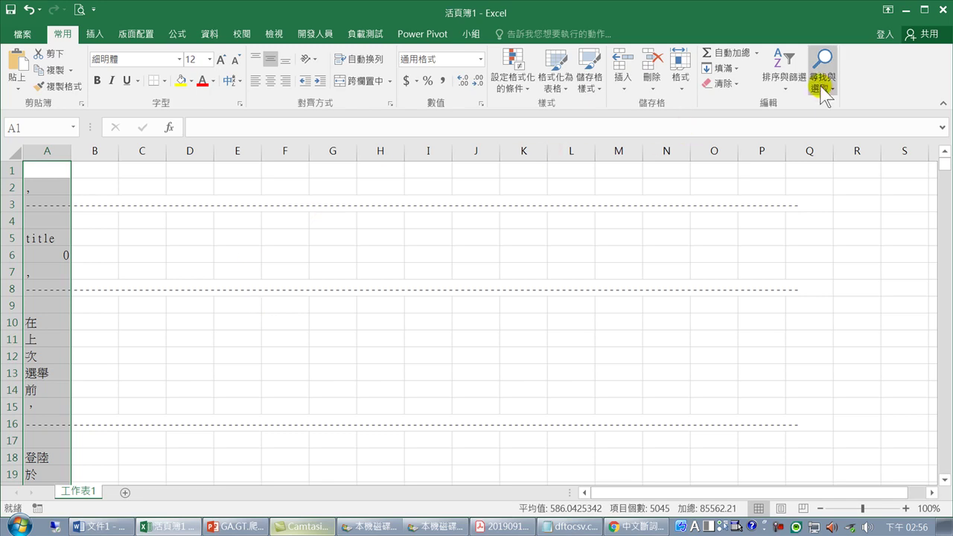
click(783, 68)
click(789, 105)
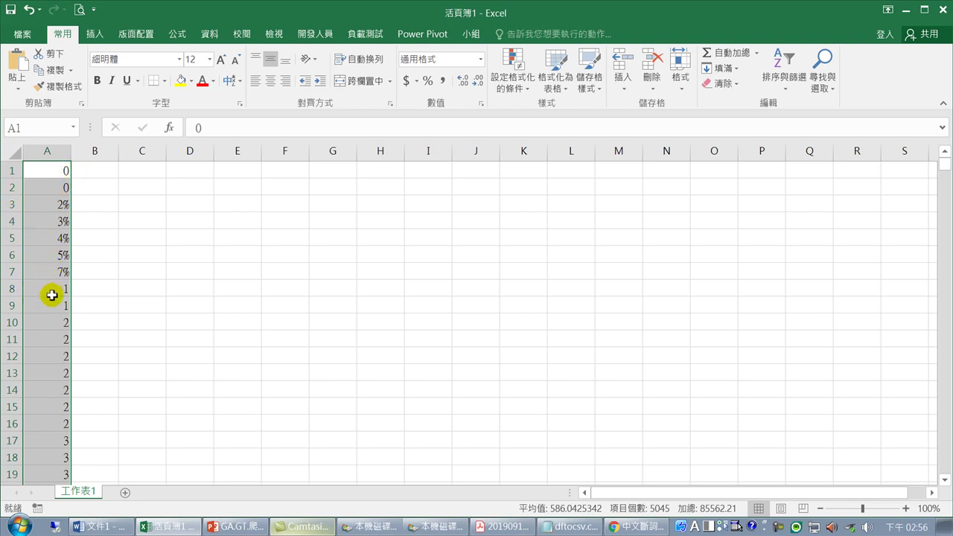
Delete rows 1 to 1656, which hold the standalone numbers and punctuation marks above the words in column A
scroll(52, 298, down, 11)
scroll(62, 343, up, 11)
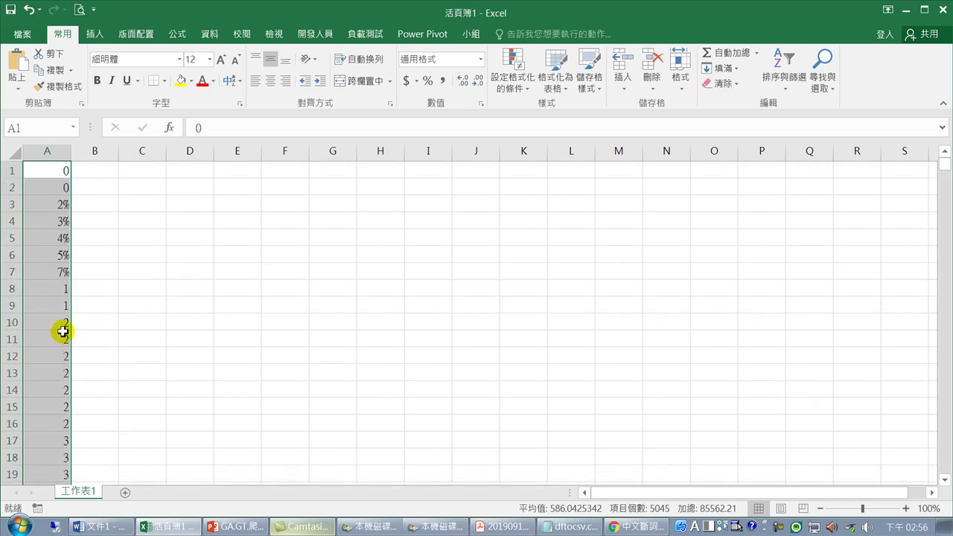
drag(13, 170, 95, 403)
right_click(90, 268)
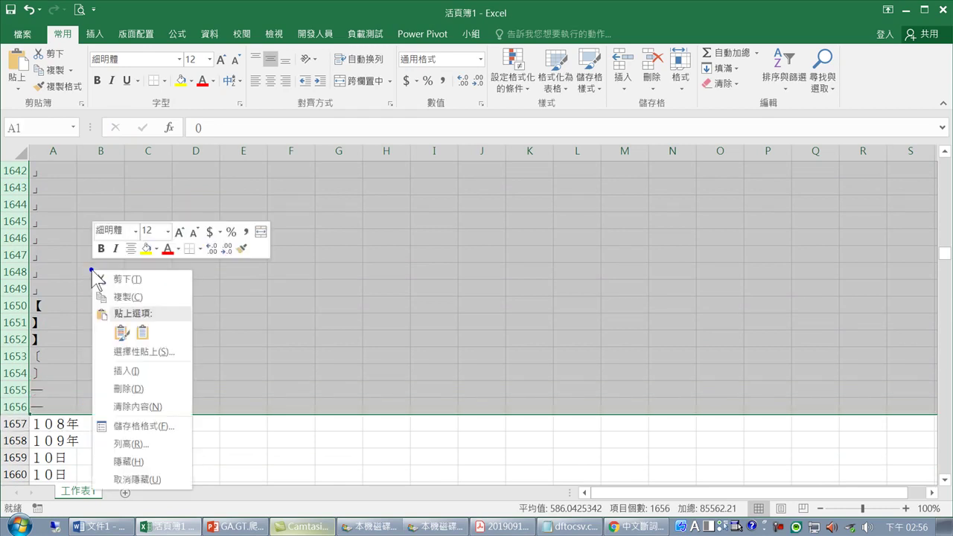
click(128, 388)
click(55, 167)
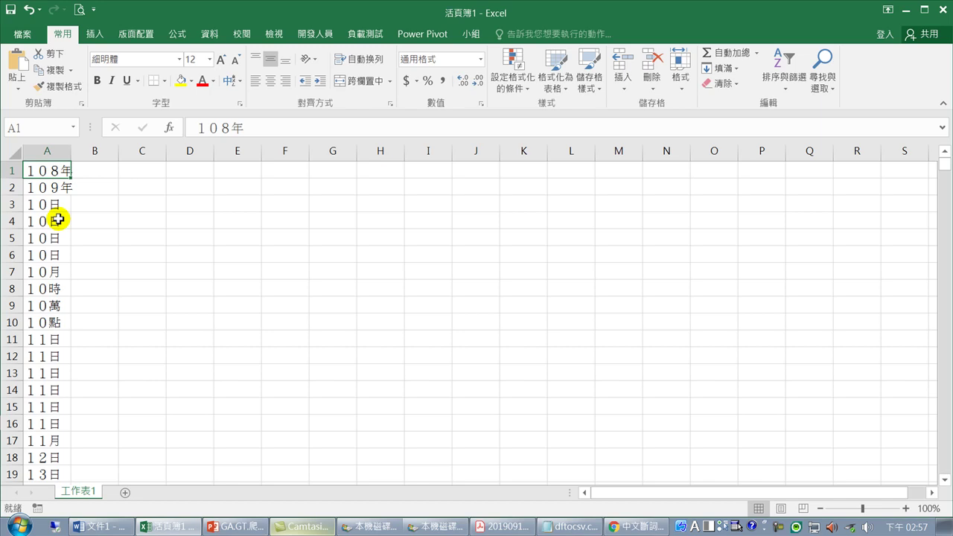
click(50, 254)
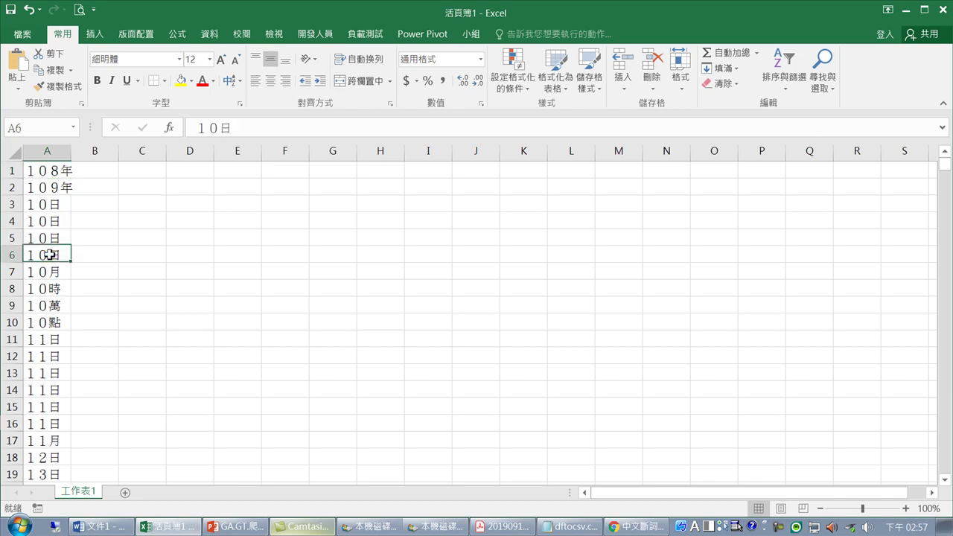
Search the word list in column A for 韓國 and list all matching cells
click(54, 168)
key(ctrl+shift+Down)
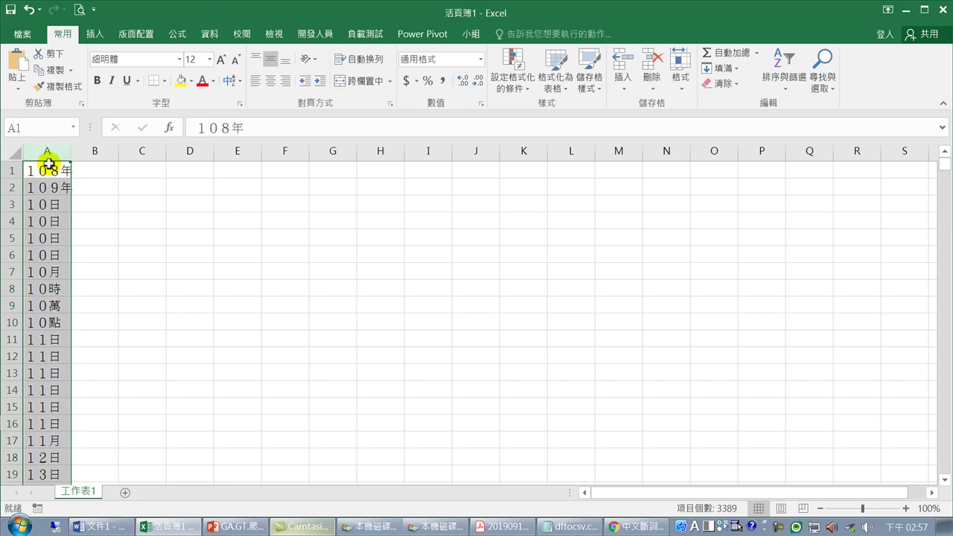
key(ctrl+f)
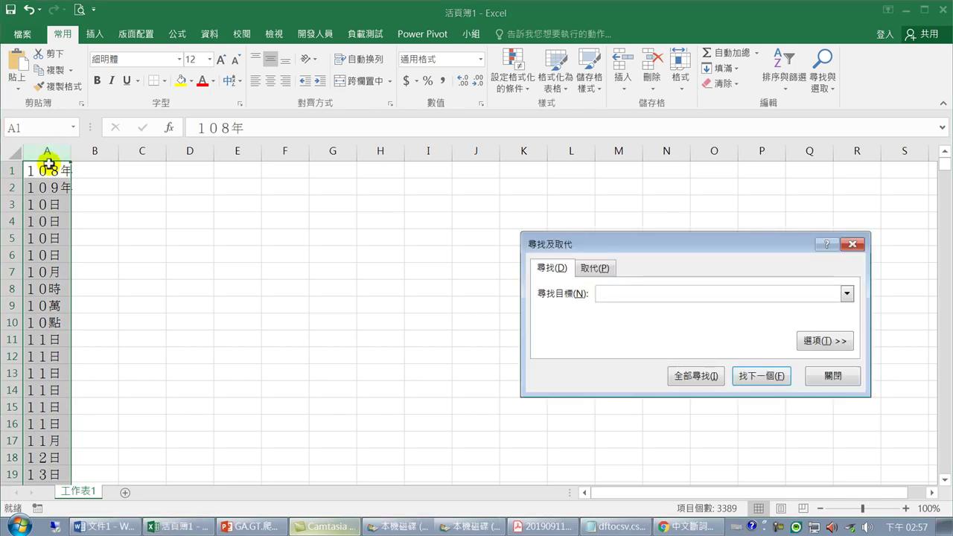
key(ctrl+space)
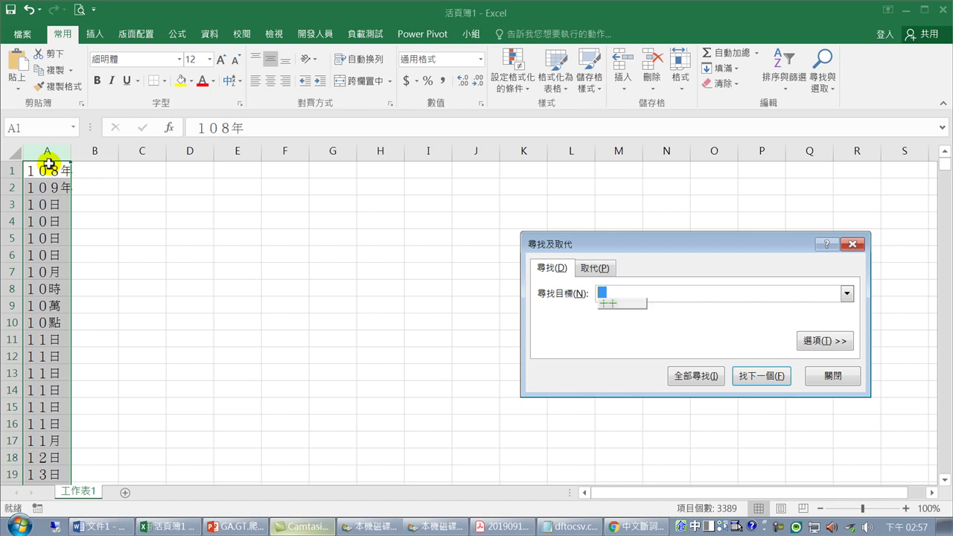
text(韓國)
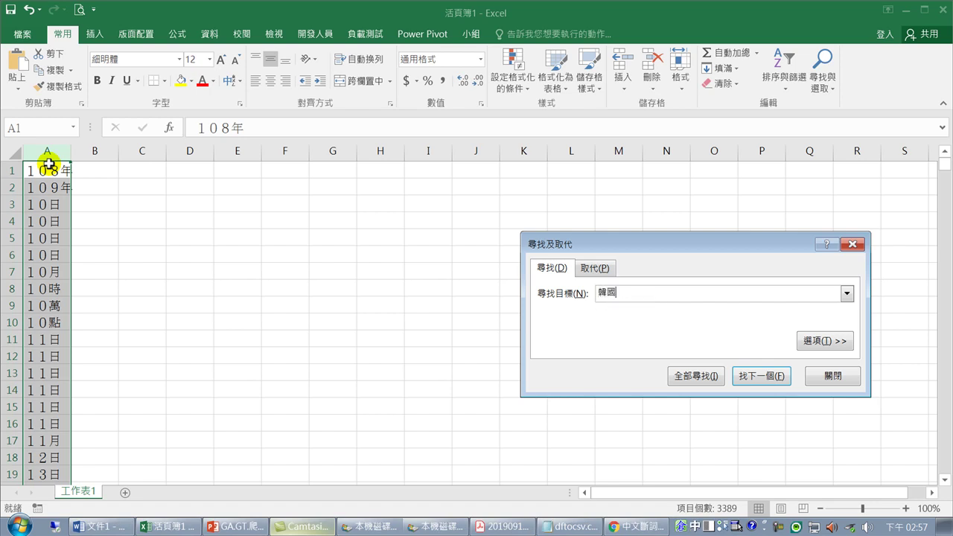
key(Return)
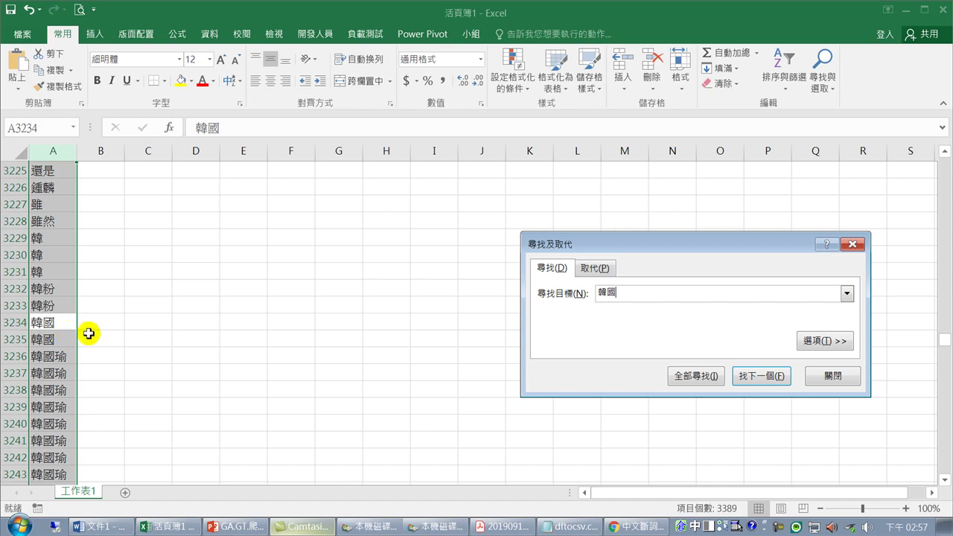
click(700, 377)
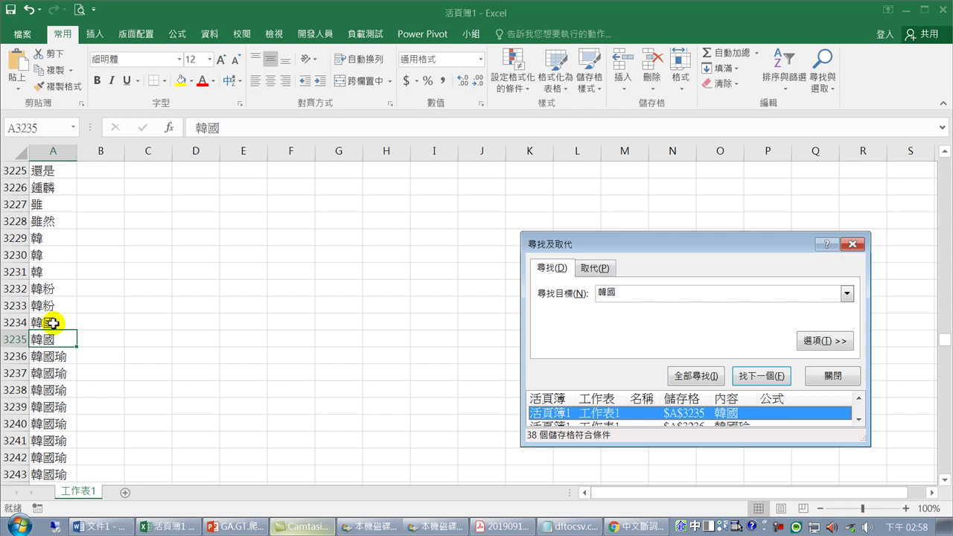
Search the sheet for all cells containing 瑜, go through several matches among the words, and close the search
double_click(632, 292)
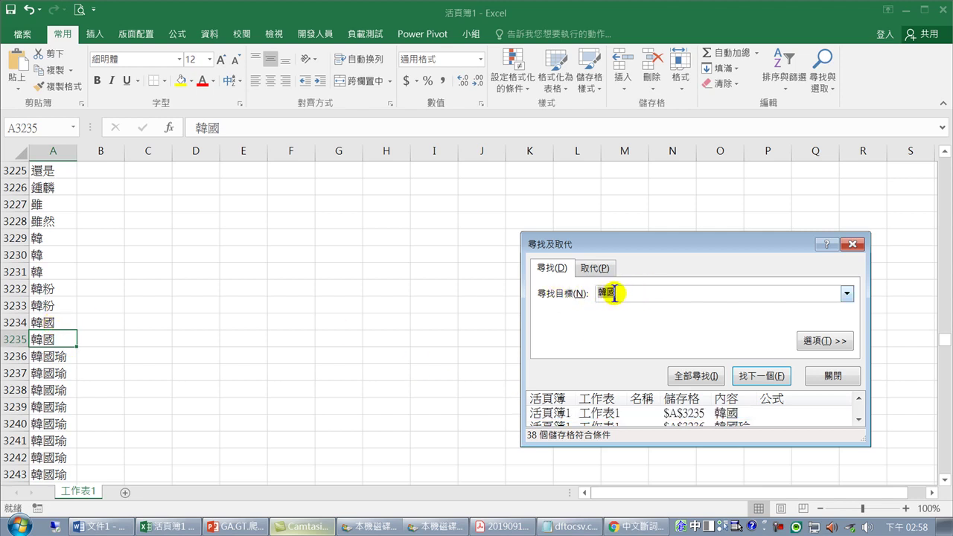
text(ㄏ)
text(瑜)
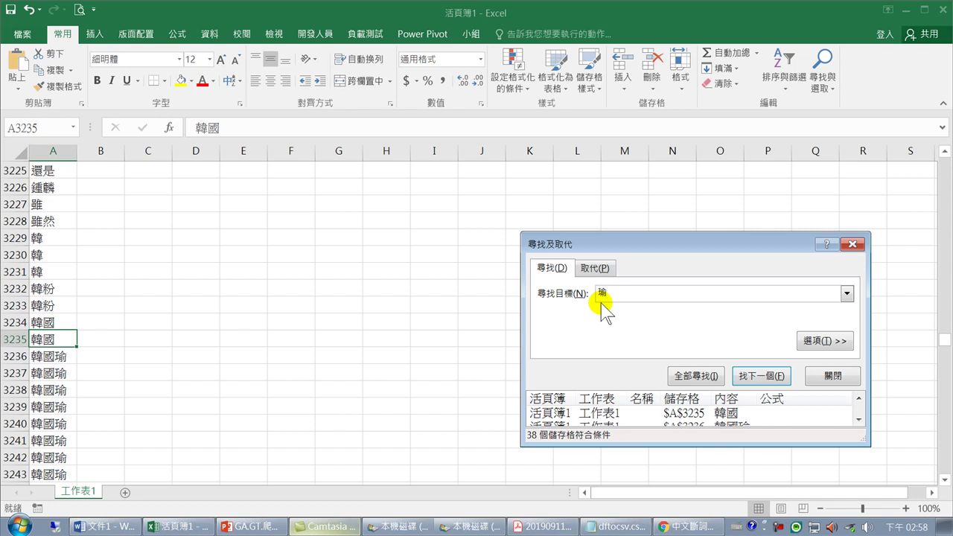
click(698, 376)
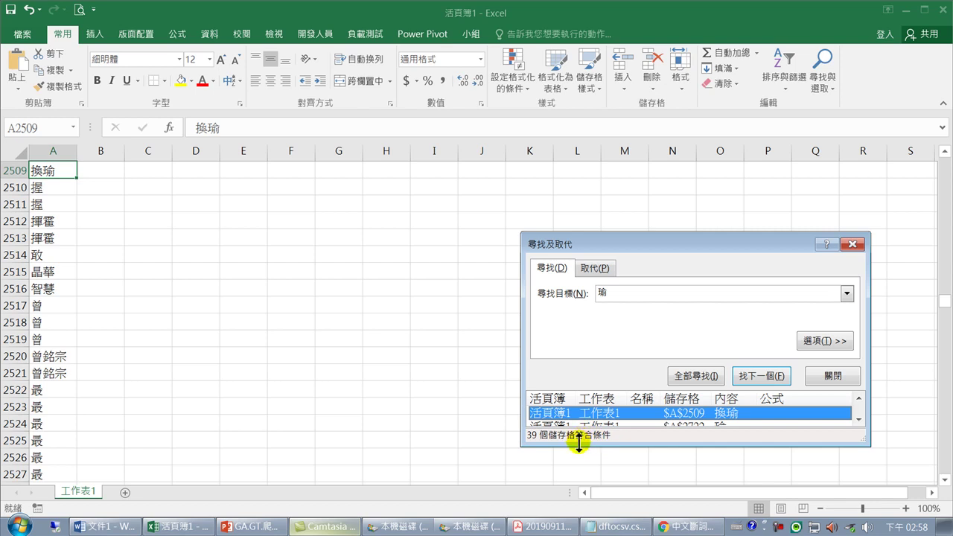
drag(579, 442, 579, 460)
click(767, 376)
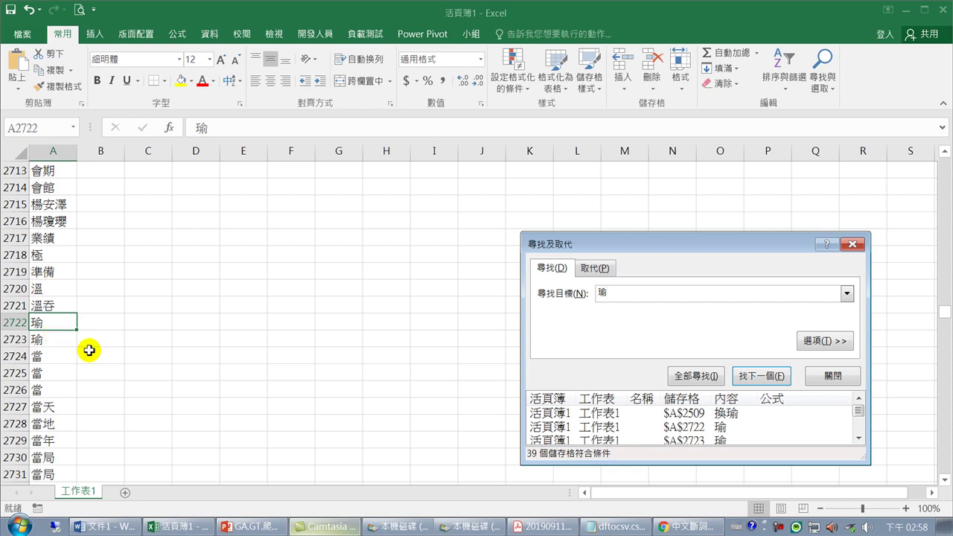
click(746, 376)
click(746, 376)
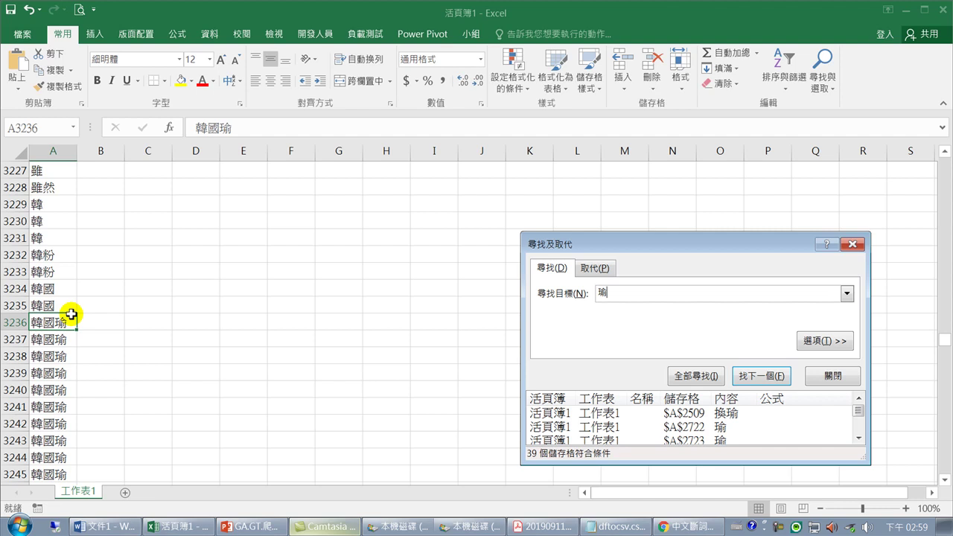
click(852, 244)
click(40, 189)
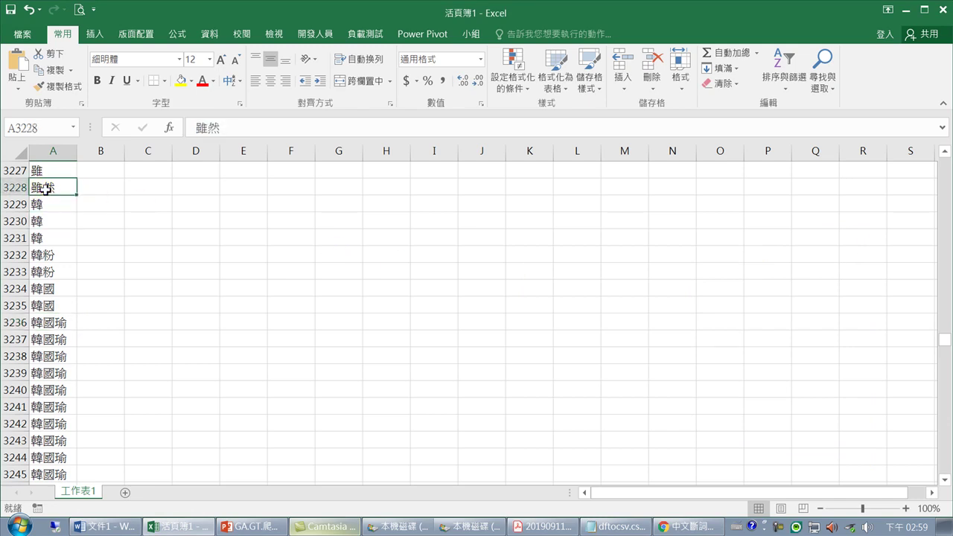
Save the workbook on local disk C: as an Excel workbook (.xlsx) named 爬蟲_選舉
click(21, 35)
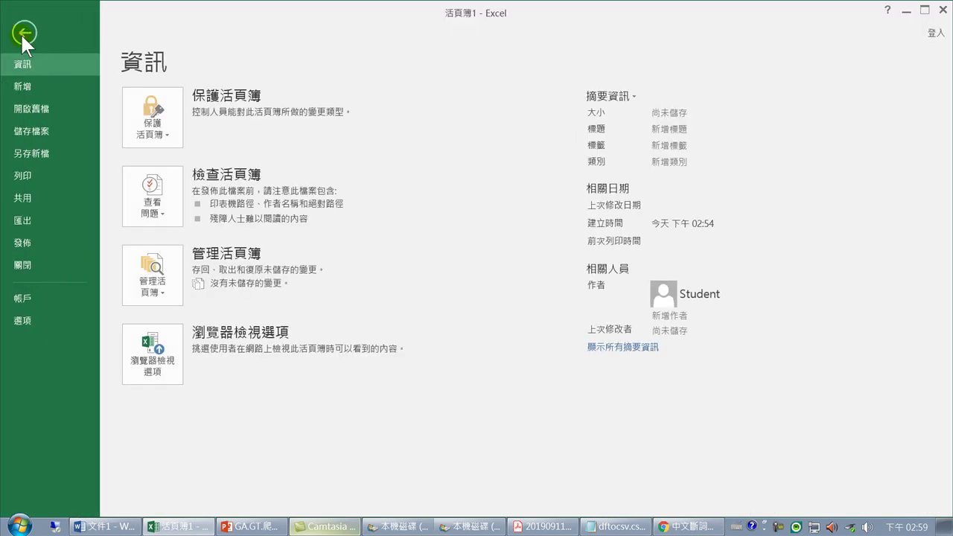
click(26, 153)
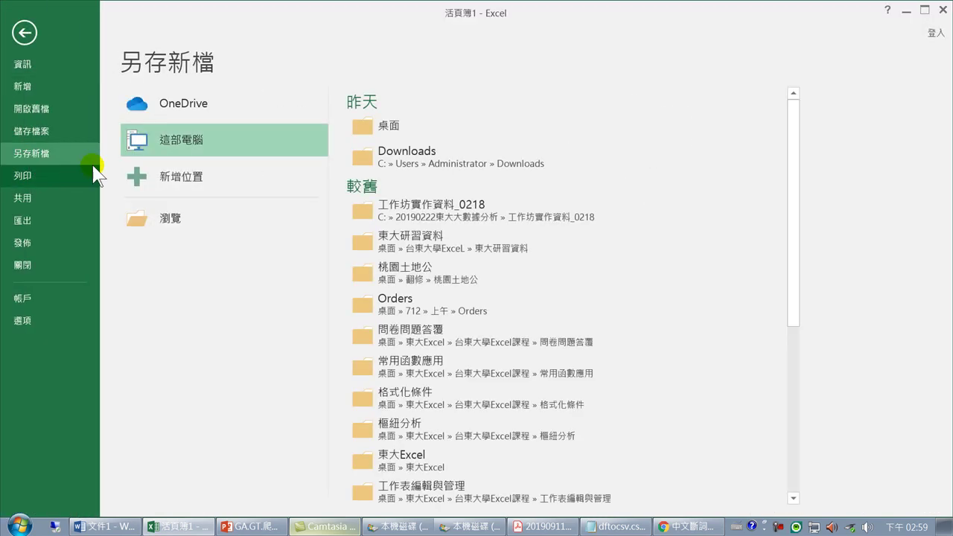
click(170, 220)
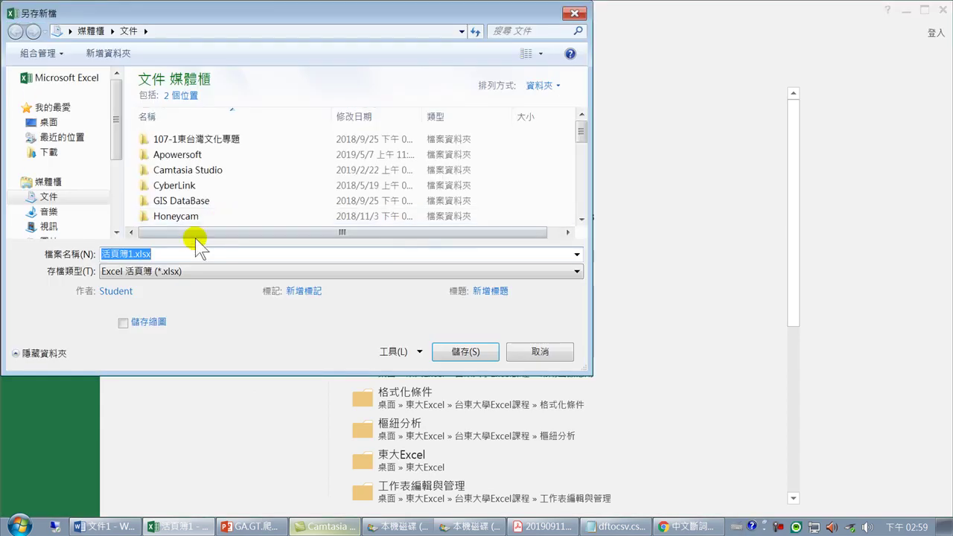
scroll(32, 186, down, 2)
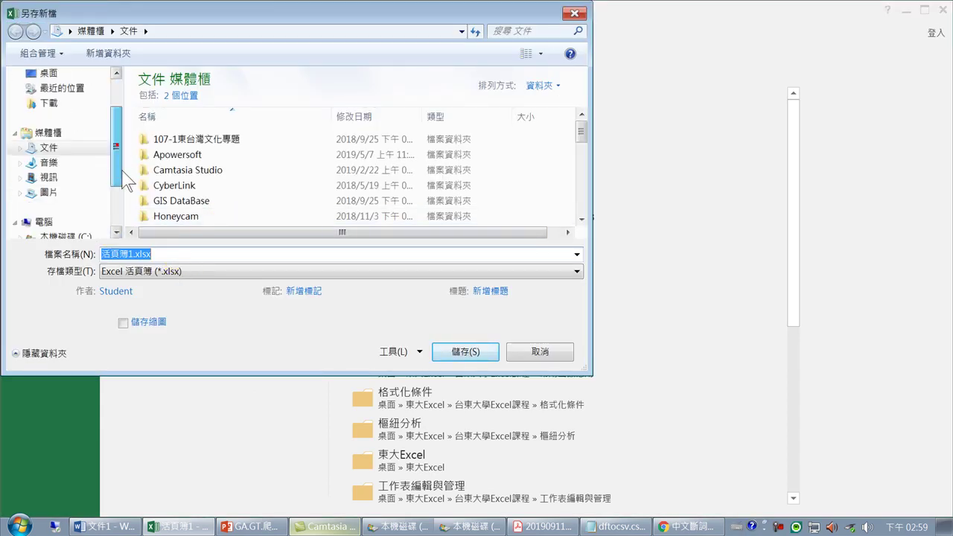
click(65, 192)
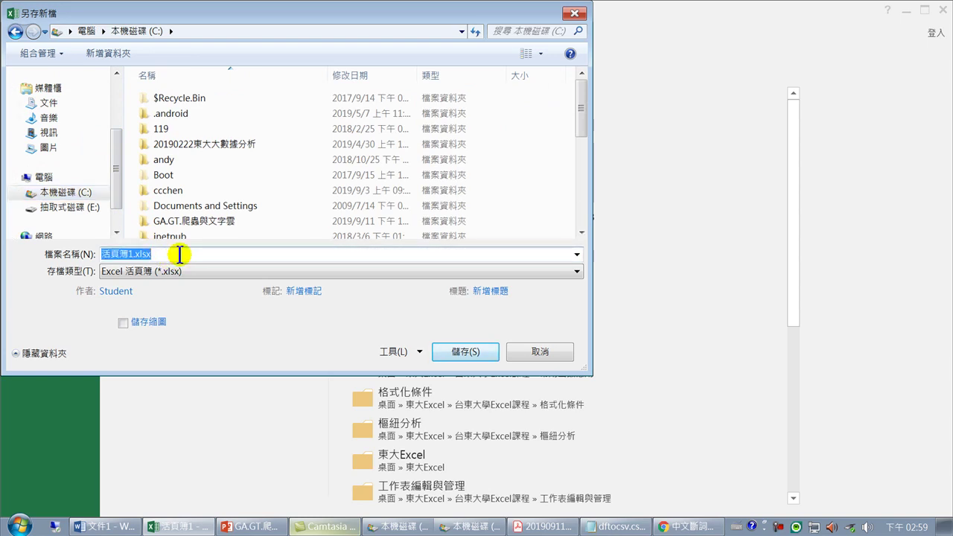
key(ctrl+shift)
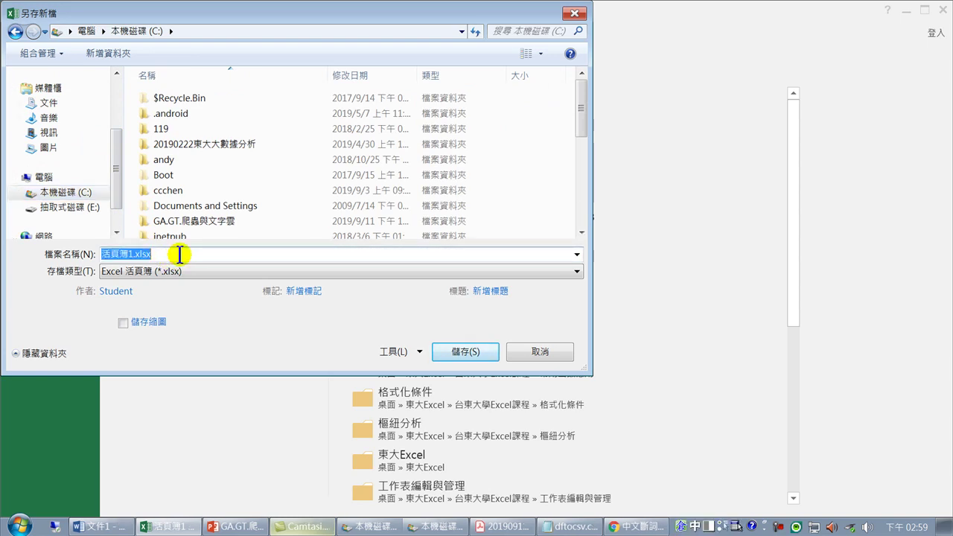
text(選)
key(BackSpace)
key(BackSpace)
text(hoau lili)
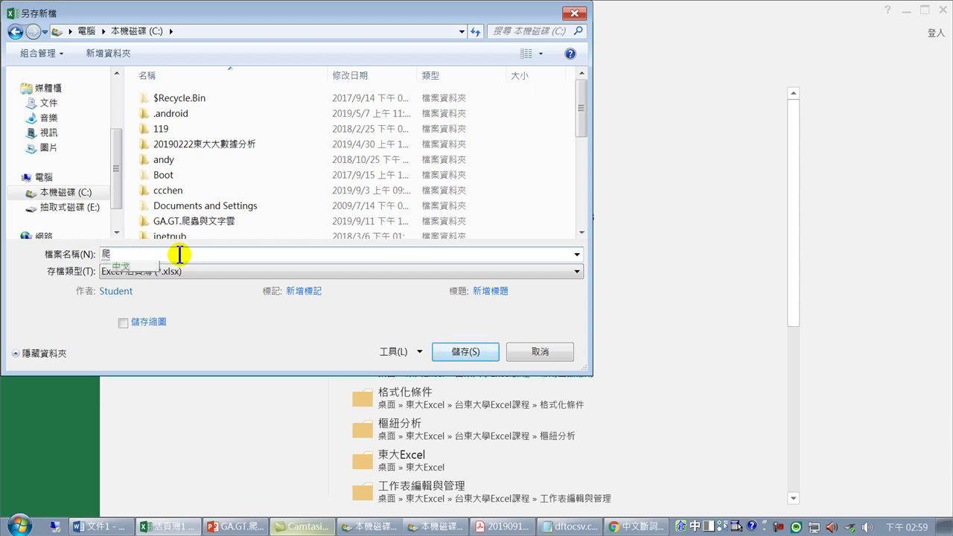
text(i _ybgr h)
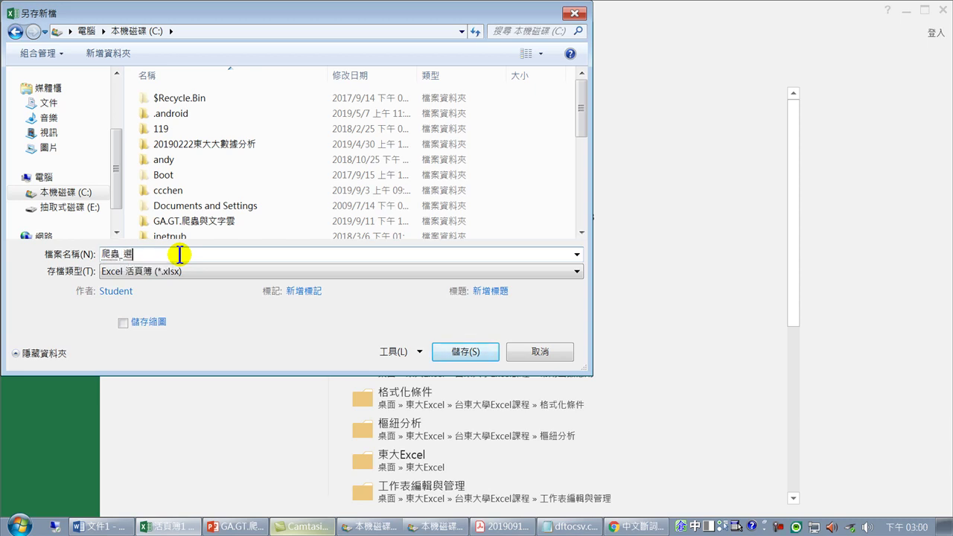
text(cq)
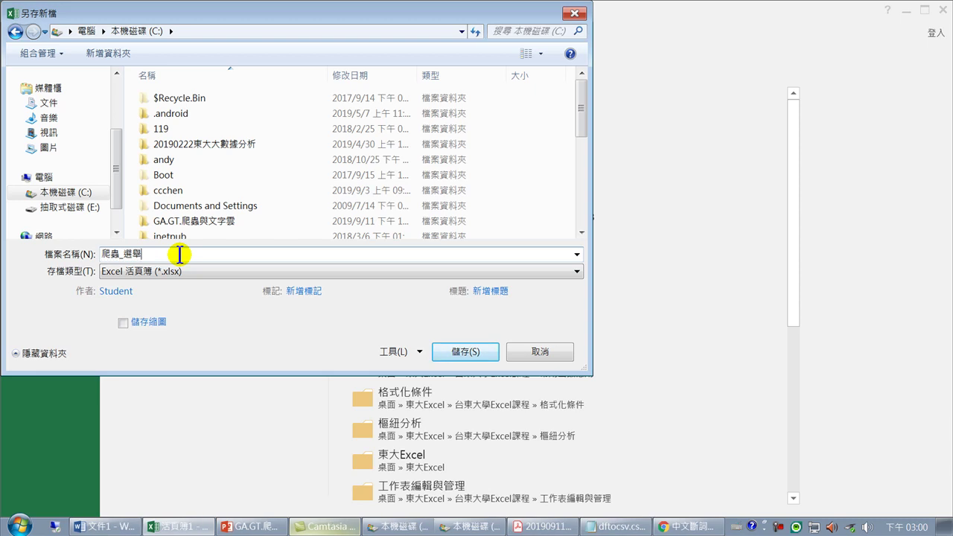
click(464, 350)
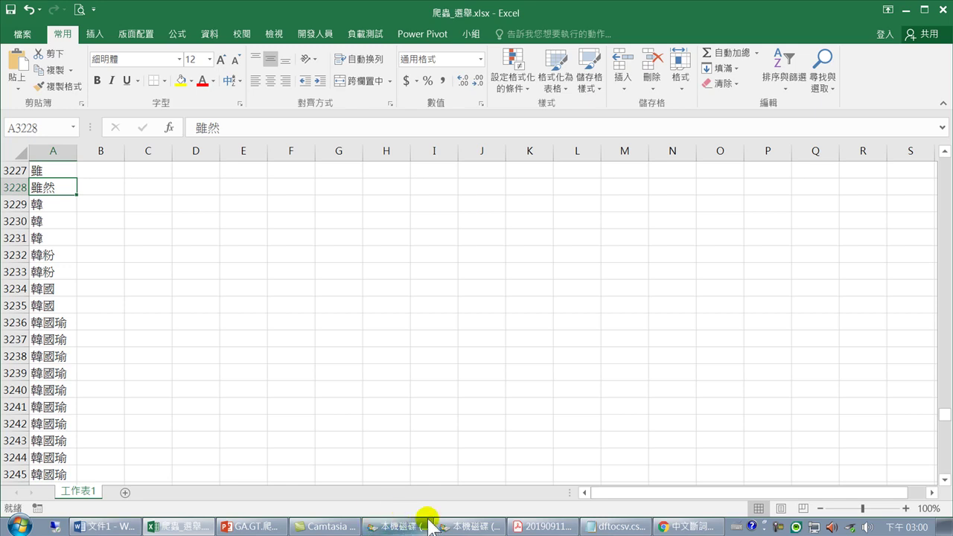
Switch to the 中文斷詞系統 page in Chrome and examine the spaces separating the tagged words in the segmentation output
click(701, 527)
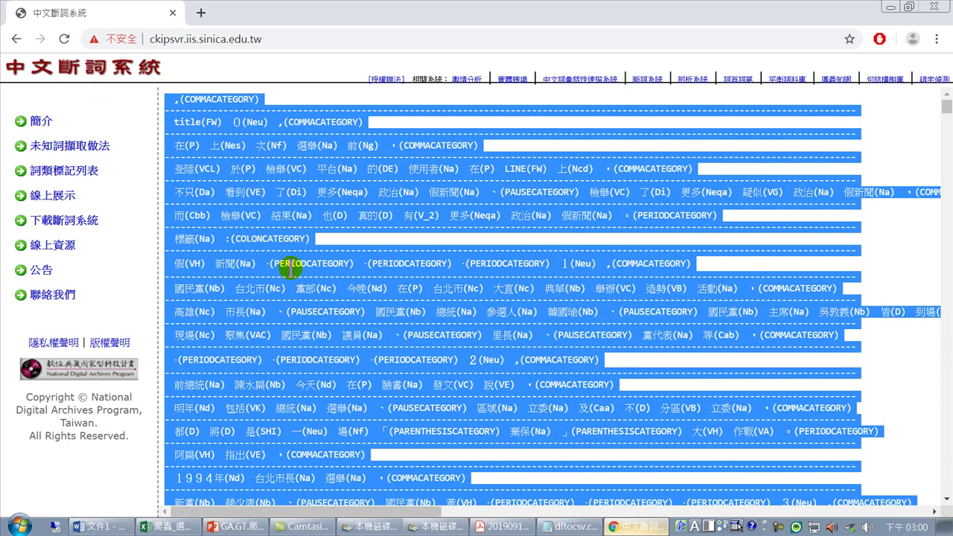
click(333, 145)
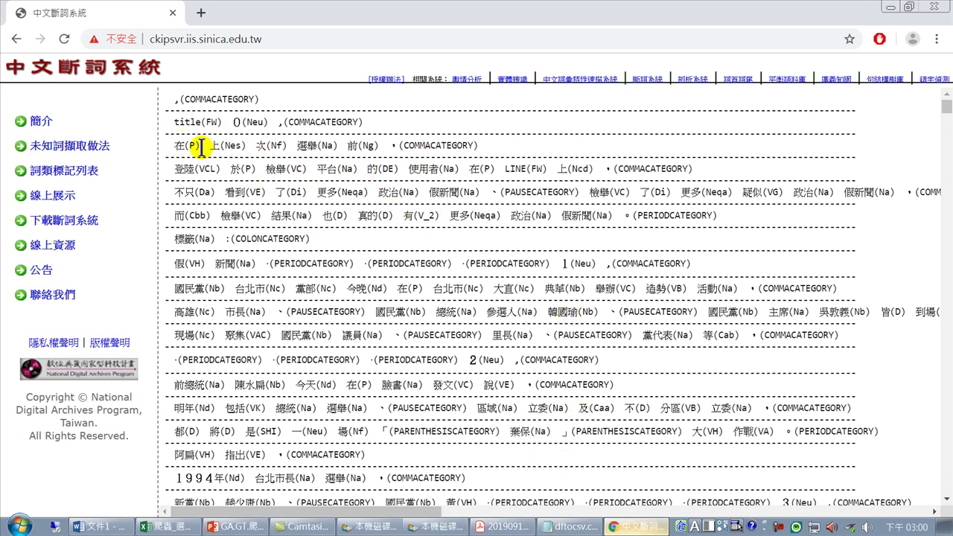
drag(201, 145, 261, 146)
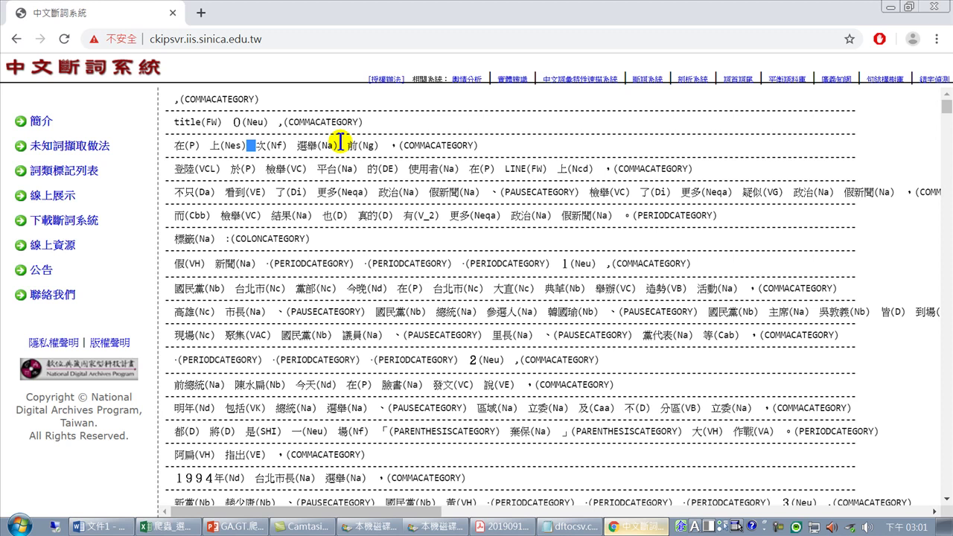
click(435, 219)
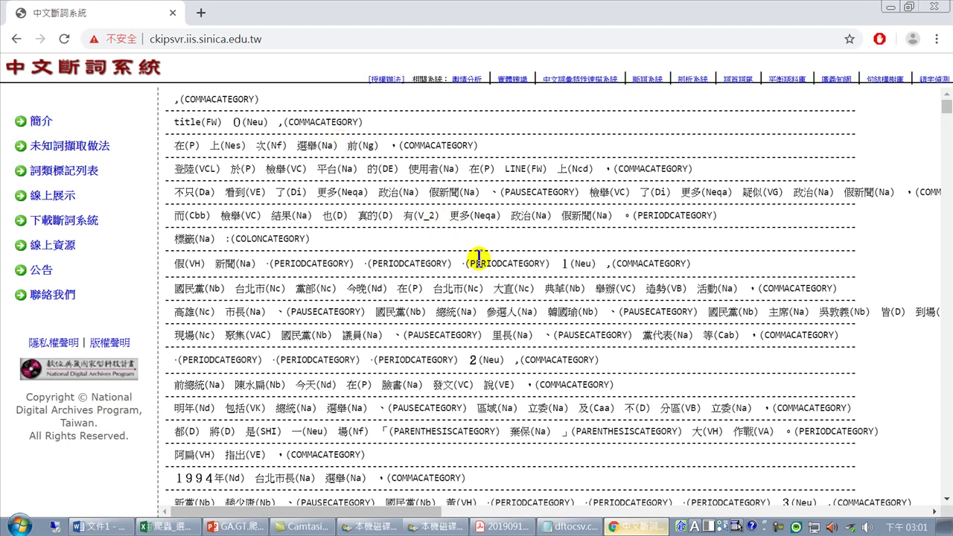